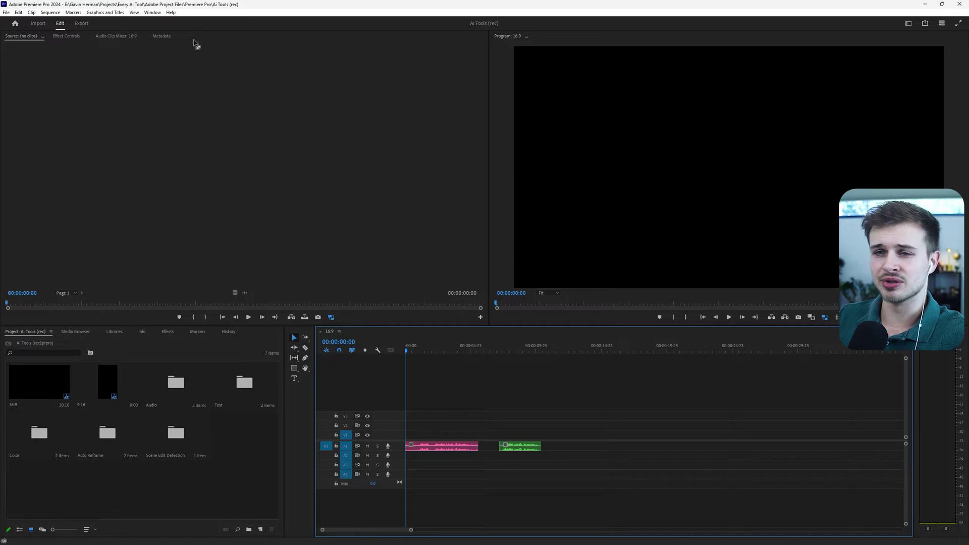
# Step: Open the Window menu to list the panels that can be shown
pyautogui.click(152, 13)
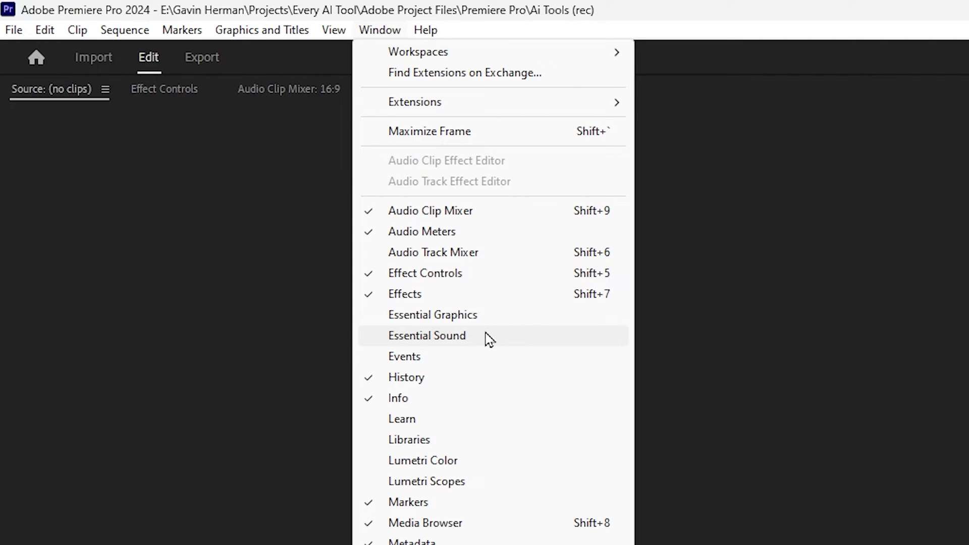
# Step: Show the Essential Sound panel from the Window menu
pyautogui.click(486, 336)
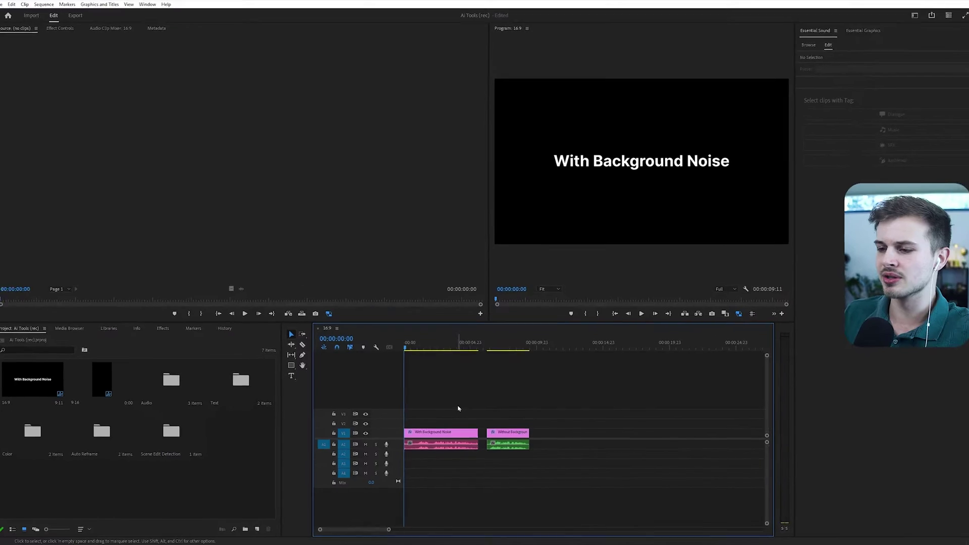
# Step: Tag the With Background Noise audio as Dialogue, apply Enhance Speech, and raise Mix Amount to 10
pyautogui.click(432, 406)
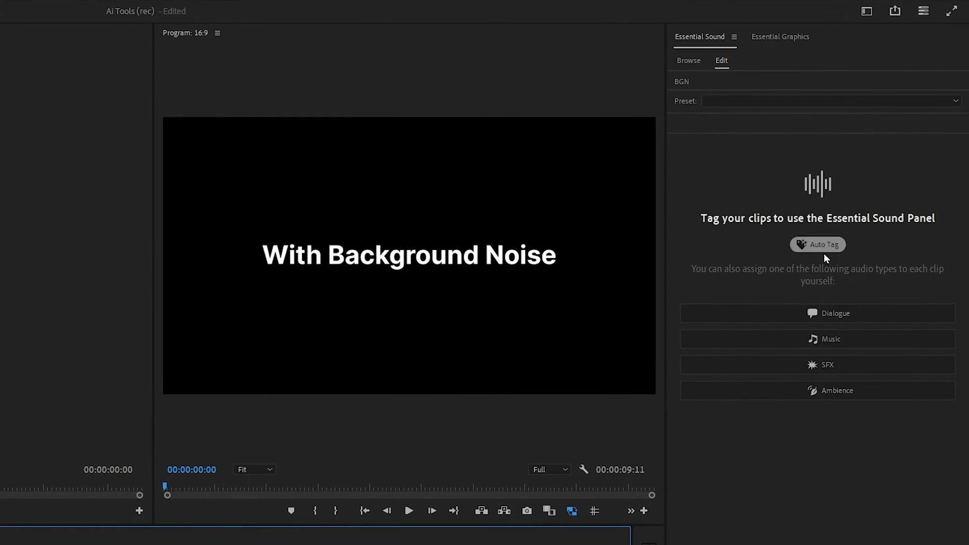
pyautogui.click(847, 315)
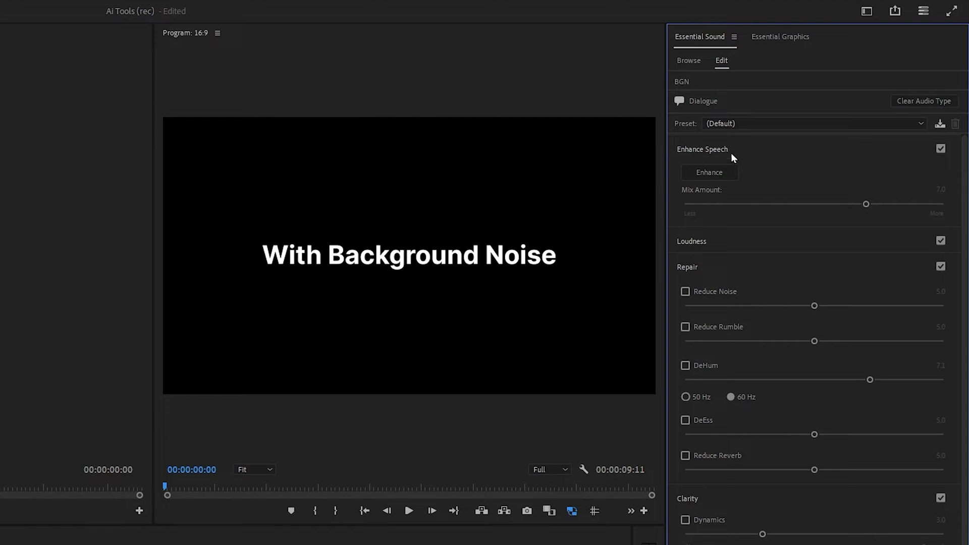
pyautogui.click(941, 149)
pyautogui.click(716, 173)
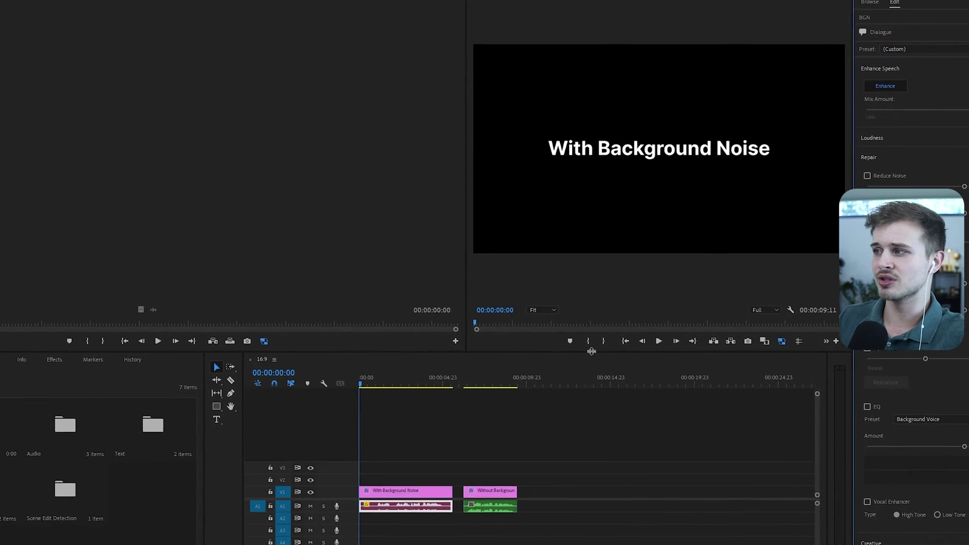
pyautogui.press('space')
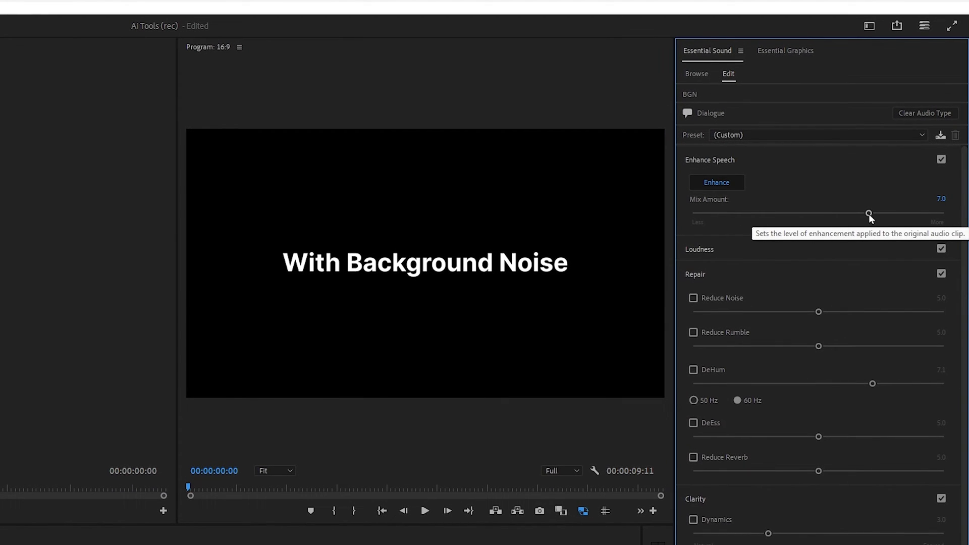
pyautogui.moveTo(868, 213); pyautogui.dragTo(944, 213)
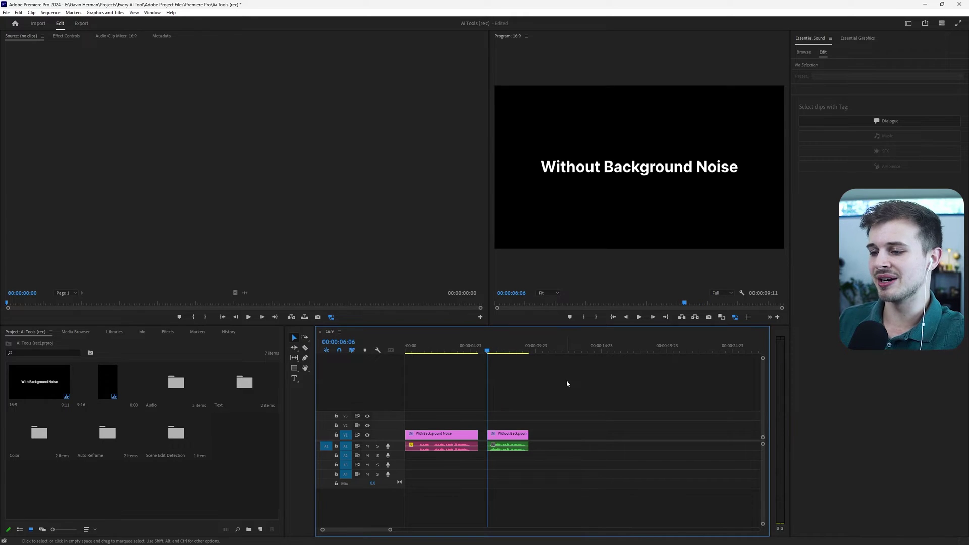
pyautogui.press('space')
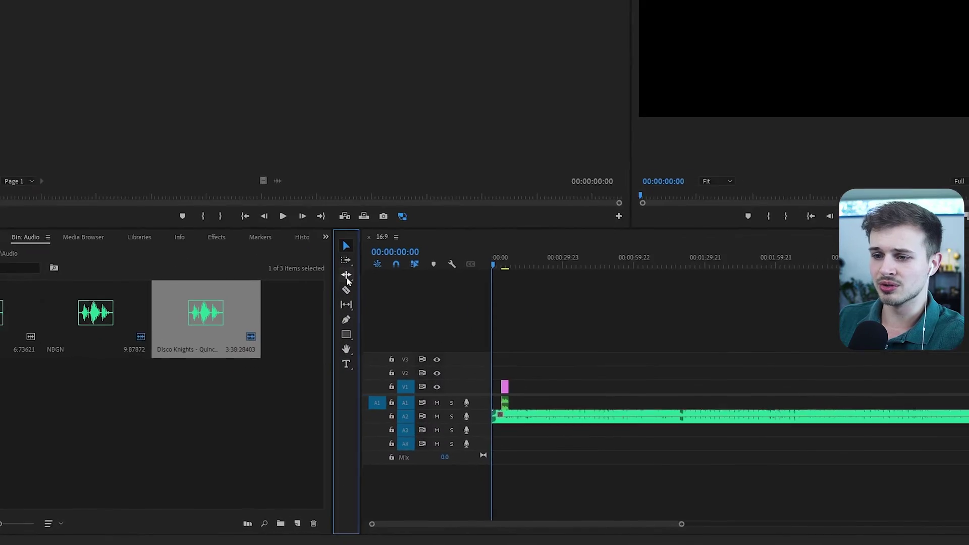
# Step: Select the Remix Tool from the Ripple Edit flyout and zoom to view the whole music clip
pyautogui.click(299, 349)
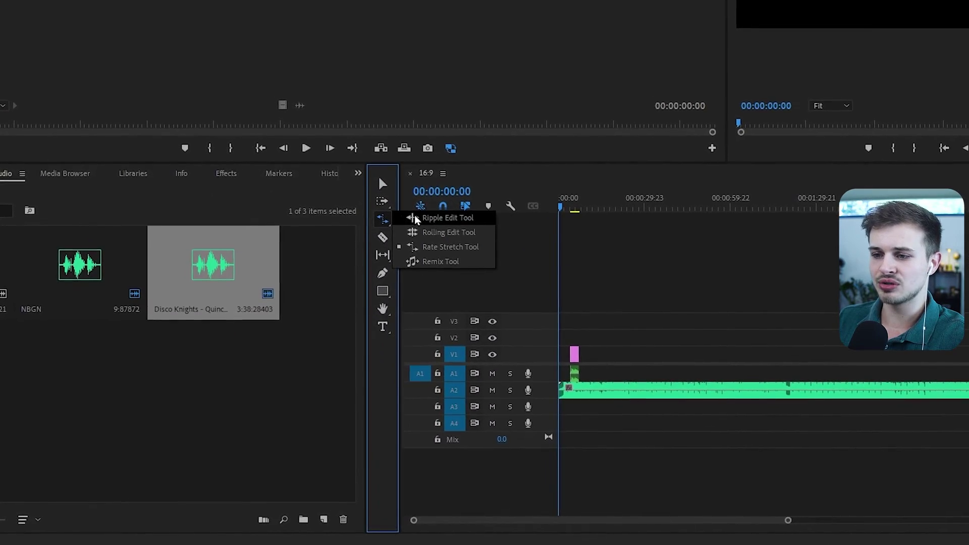
pyautogui.click(441, 261)
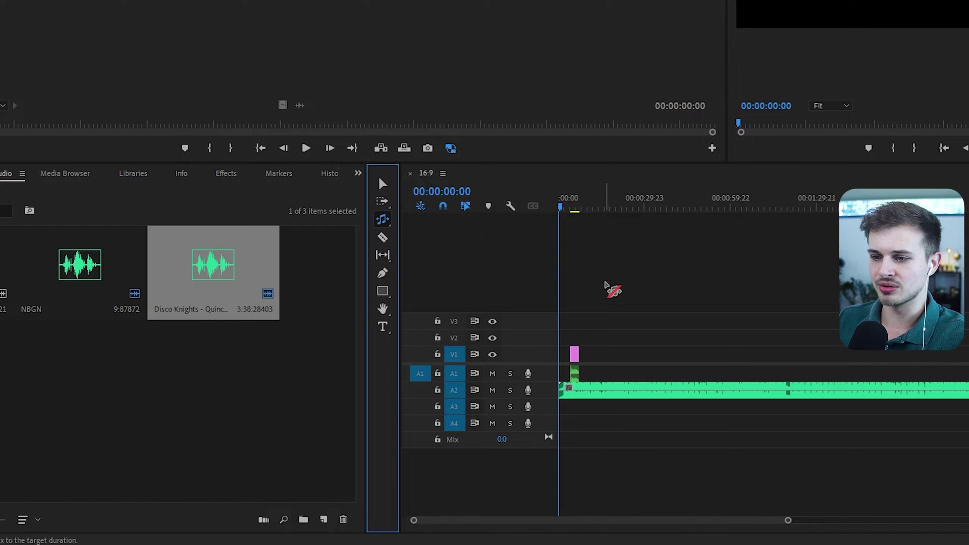
pyautogui.press('=')
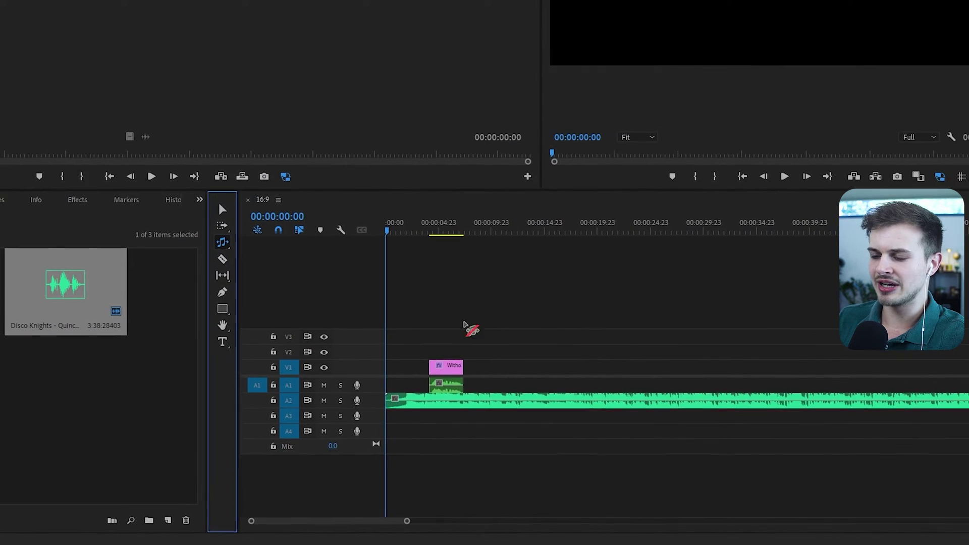
pyautogui.press('-')
pyautogui.press('-')
pyautogui.press('-')
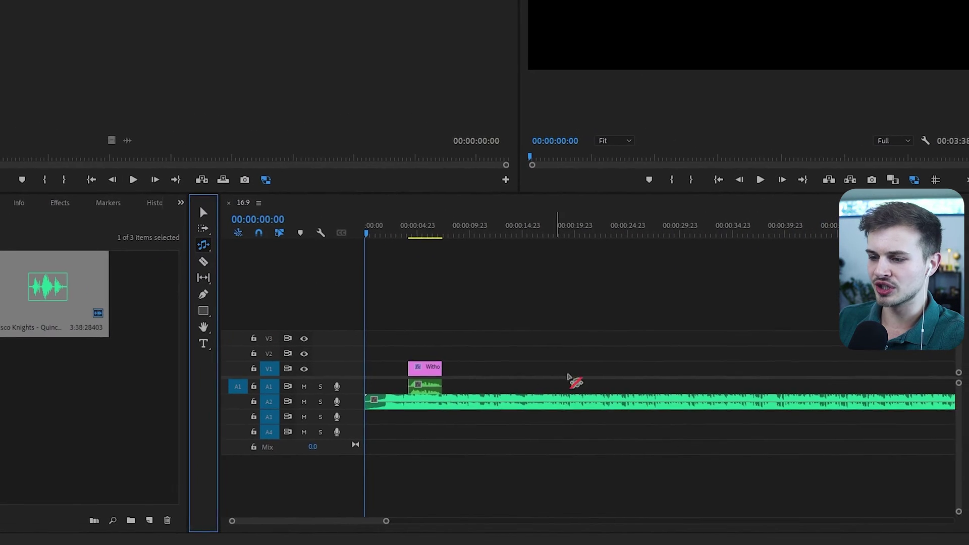
pyautogui.click(519, 281)
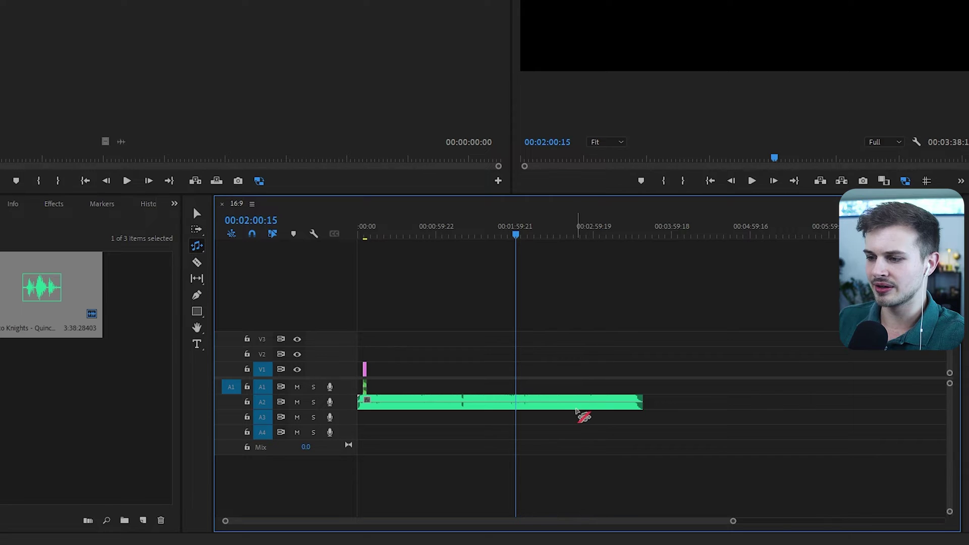
# Step: Lower the A2 music clip's audio gain by -1 dB
pyautogui.rightClick(577, 408)
pyautogui.click(646, 227)
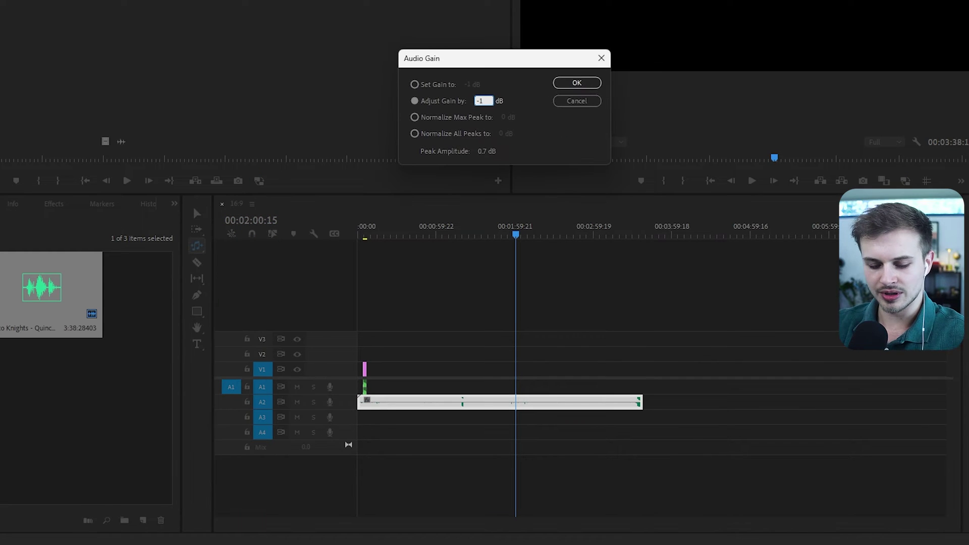
pyautogui.press('Return')
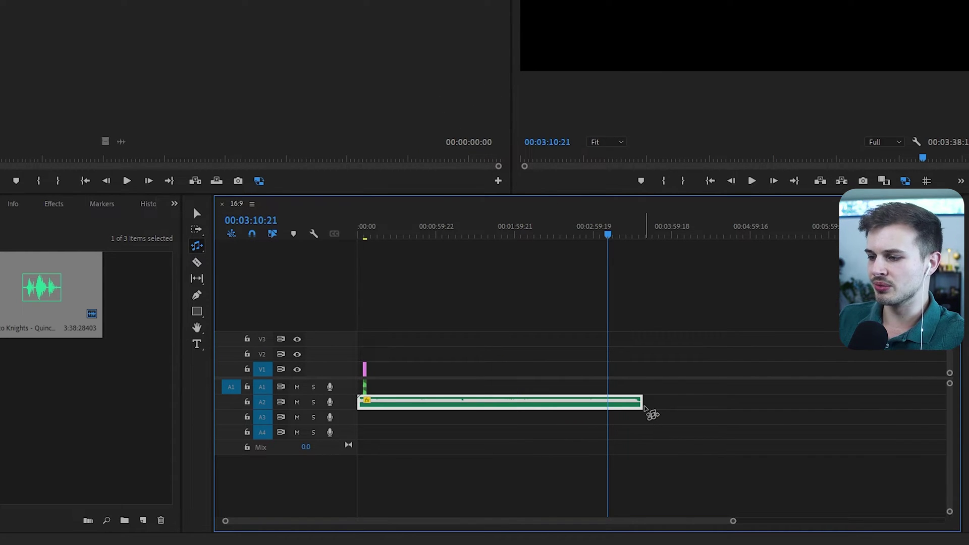
pyautogui.moveTo(731, 369); pyautogui.dragTo(782, 369)
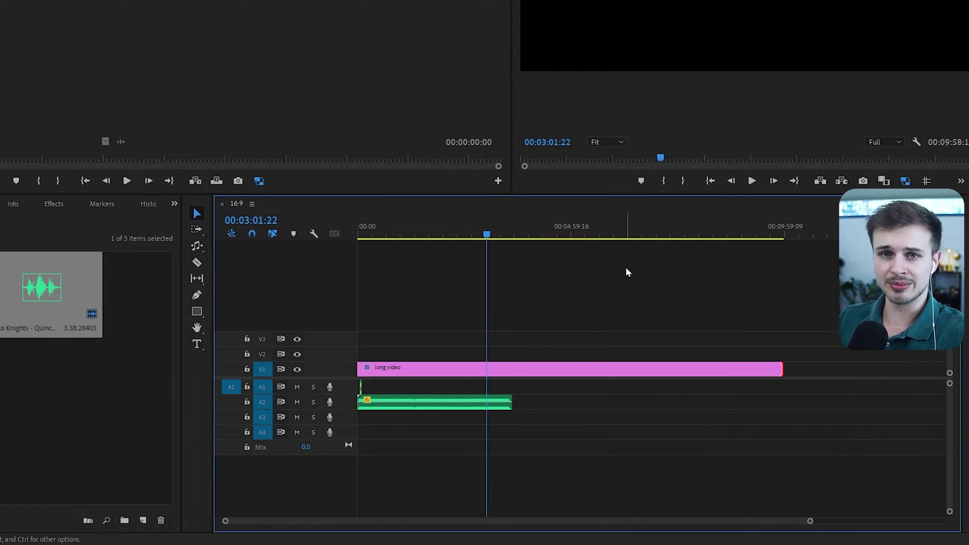
# Step: Remix the A2 music clip with the Remix Tool to end with the V1 long video
pyautogui.click(198, 247)
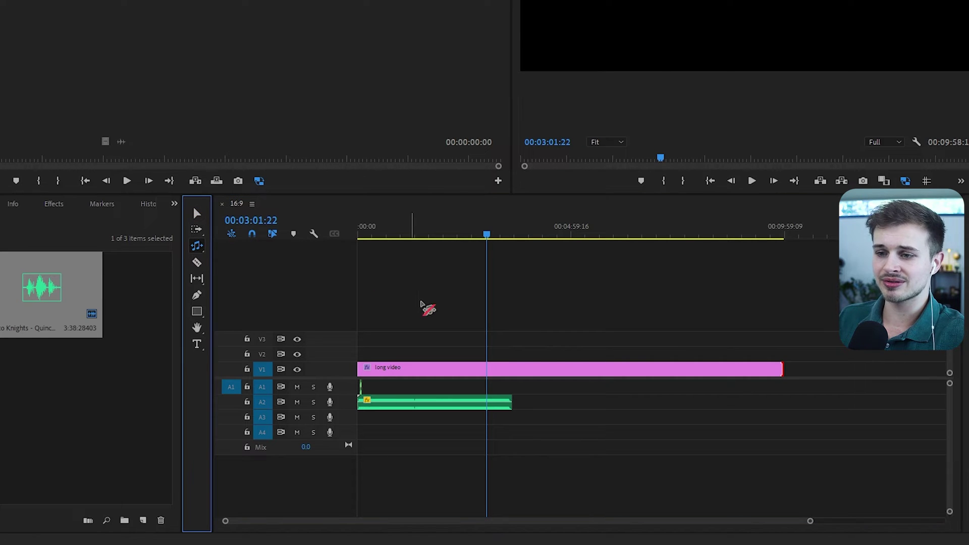
pyautogui.click(507, 404)
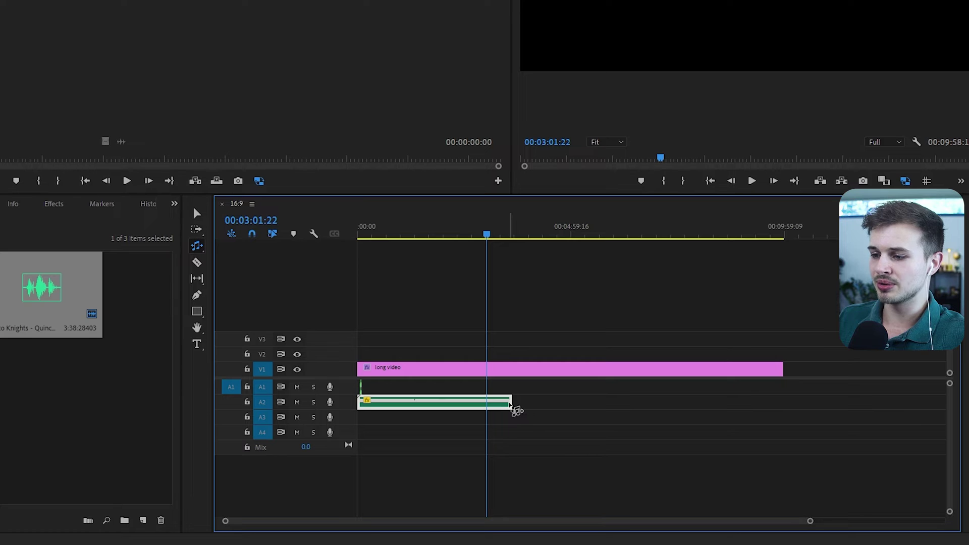
pyautogui.moveTo(780, 404); pyautogui.dragTo(781, 404)
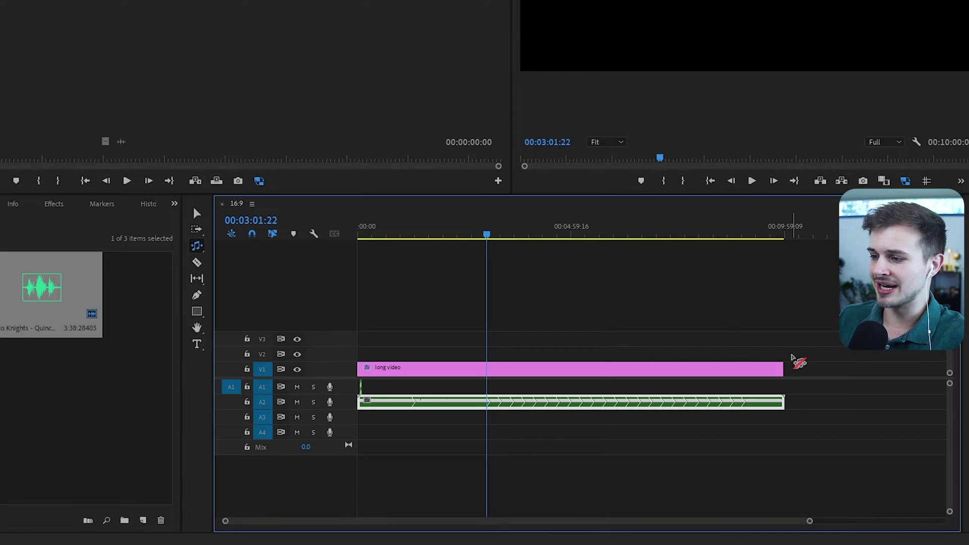
pyautogui.click(790, 237)
pyautogui.press('=')
pyautogui.press('=')
pyautogui.press('=')
pyautogui.press('=')
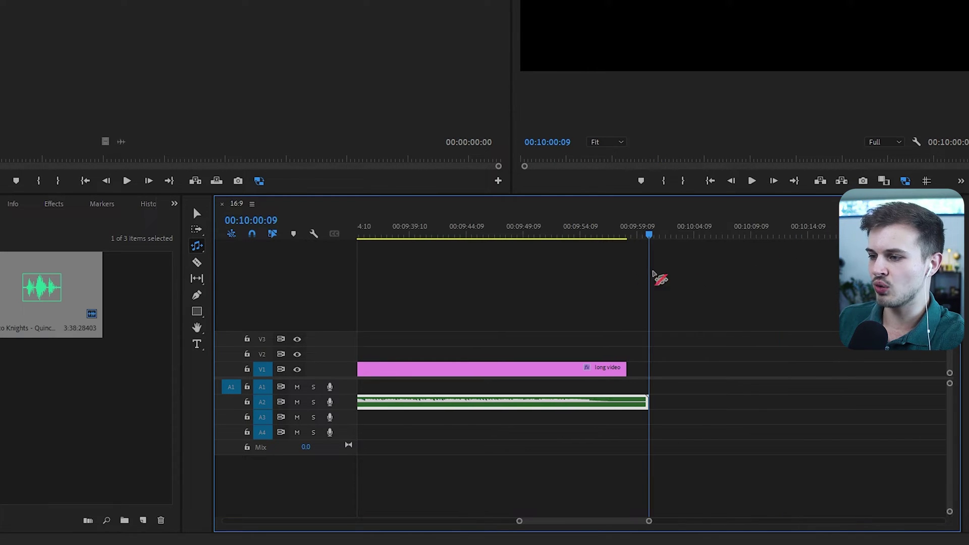
pyautogui.moveTo(628, 238); pyautogui.dragTo(596, 240)
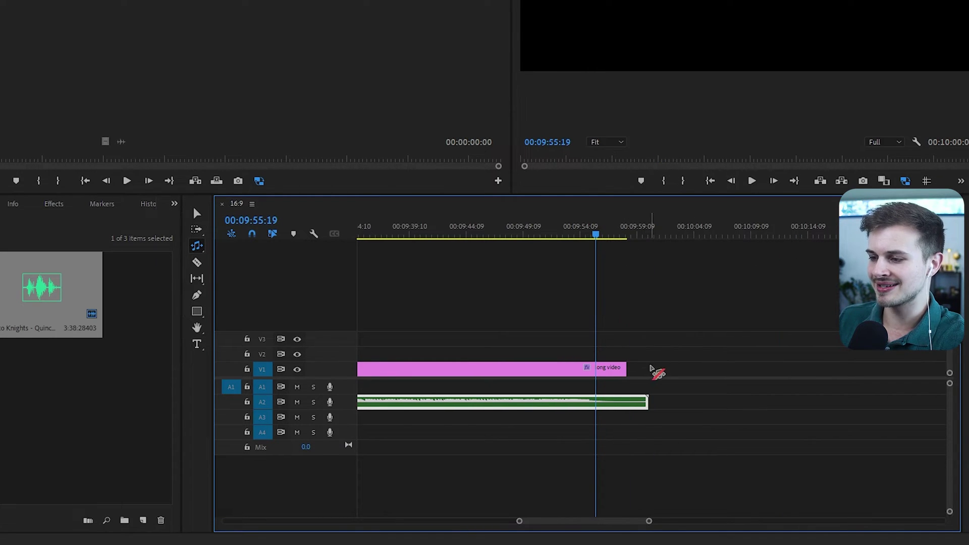
pyautogui.press('\\')
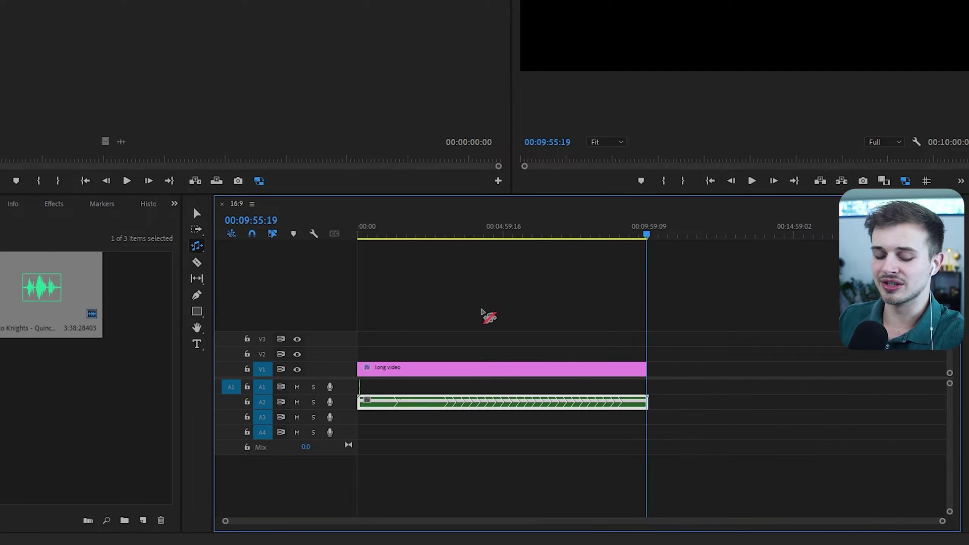
# Step: Shorten the music, then remix it again to the video's end and preview the transitions
pyautogui.press('v')
pyautogui.moveTo(430, 407); pyautogui.dragTo(410, 411)
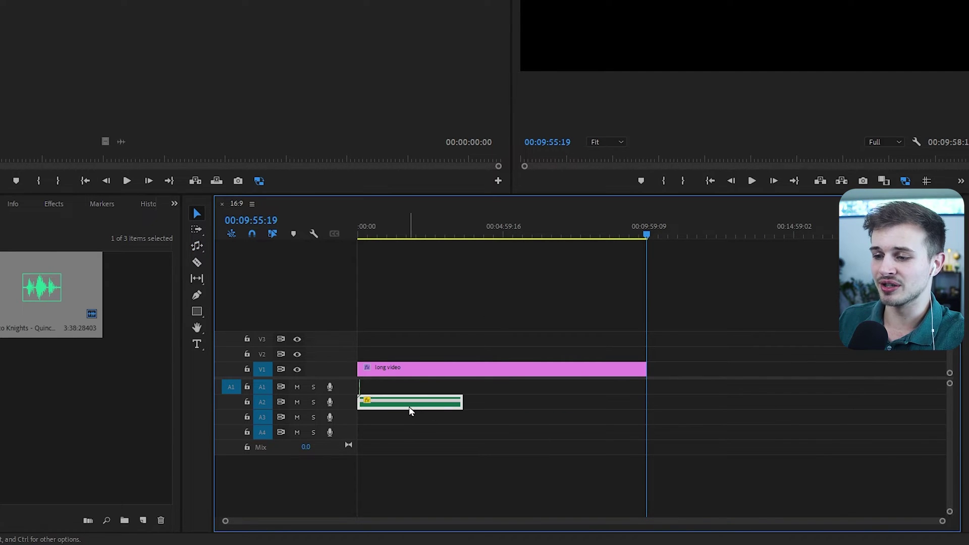
pyautogui.moveTo(507, 423); pyautogui.dragTo(507, 423)
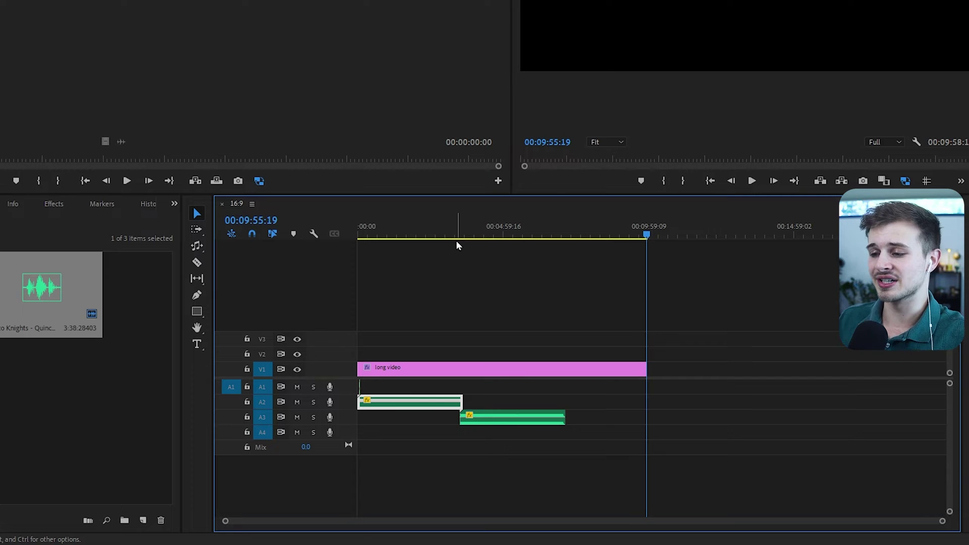
pyautogui.hotkey('ctrl', 'z')
pyautogui.press('b')
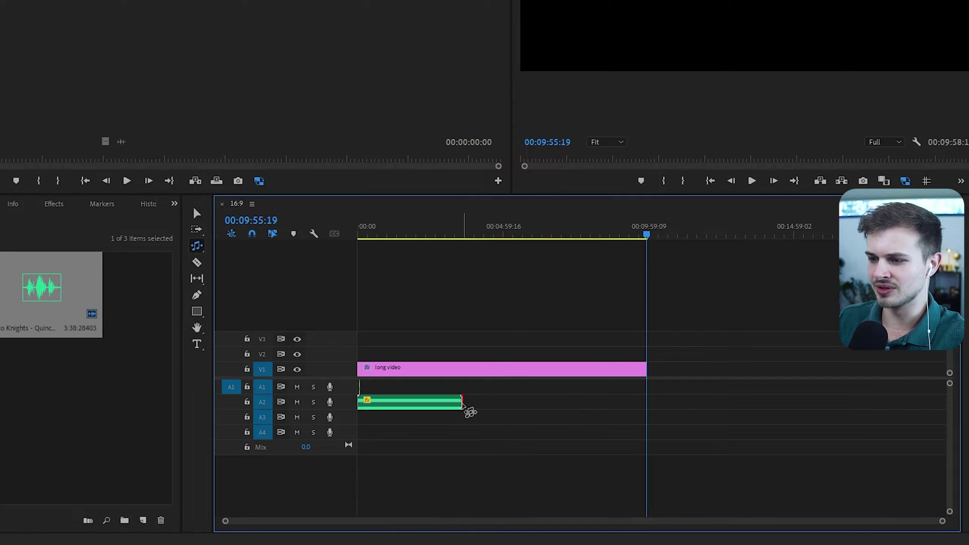
pyautogui.moveTo(466, 406); pyautogui.dragTo(648, 408)
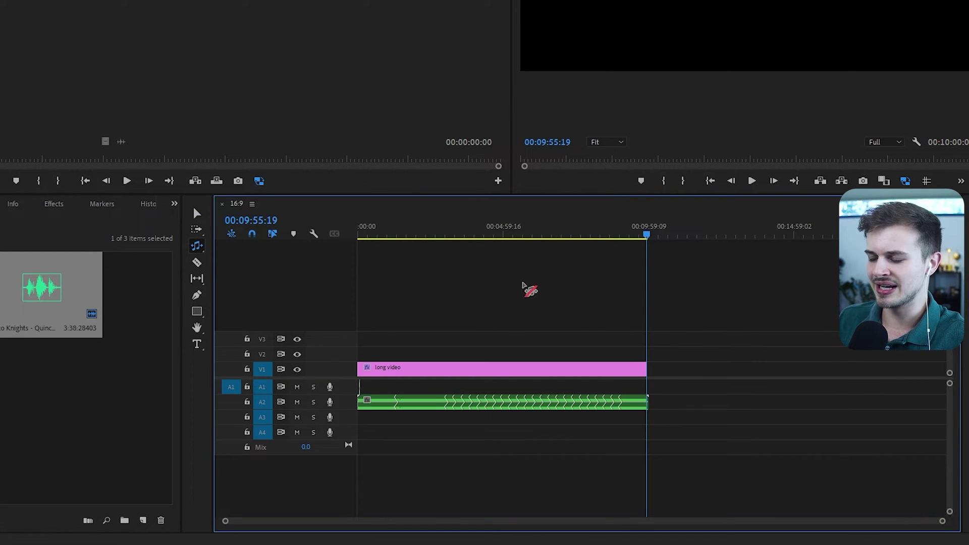
pyautogui.click(446, 237)
pyautogui.press('=')
pyautogui.press('=')
pyautogui.press('=')
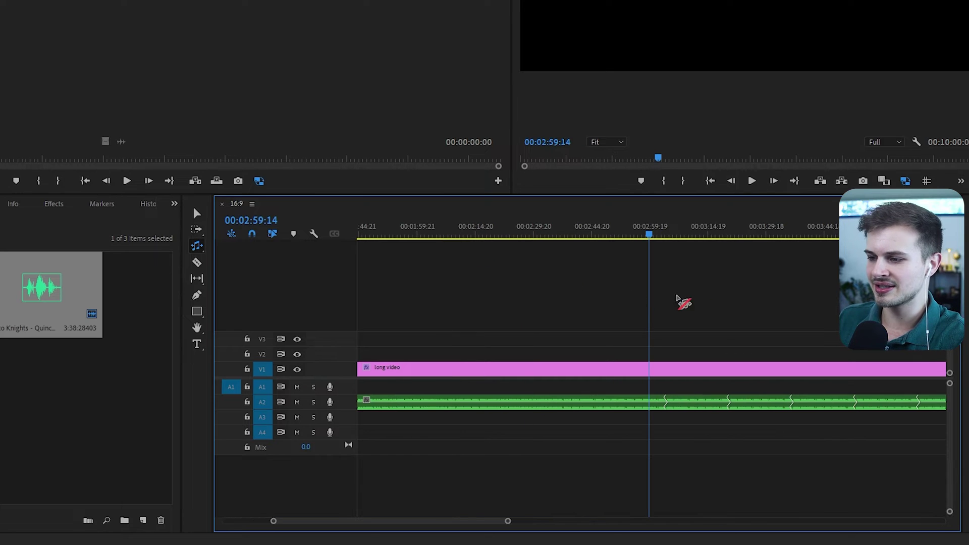
pyautogui.press('space')
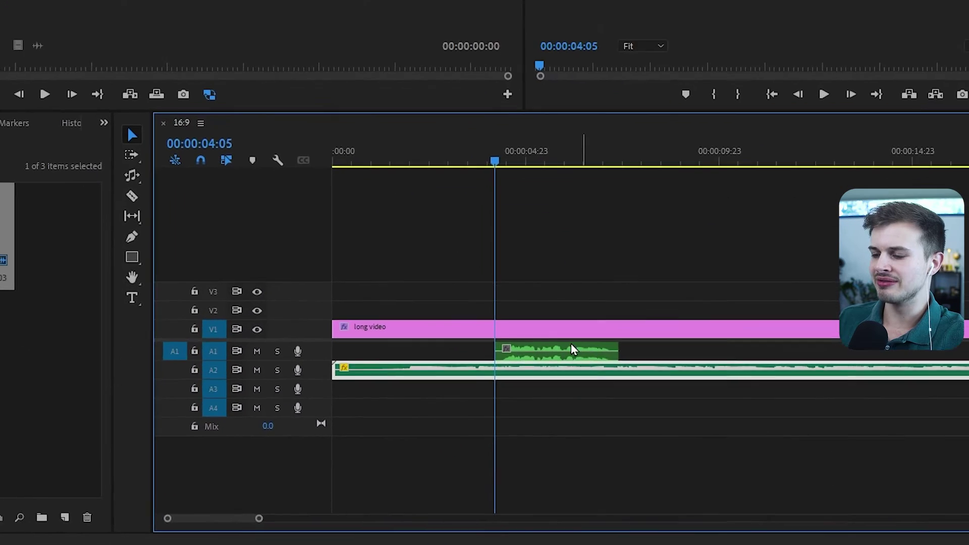
# Step: Select the short A1 voice clip and the A2 music, and play the overlapping audio
pyautogui.click(554, 333)
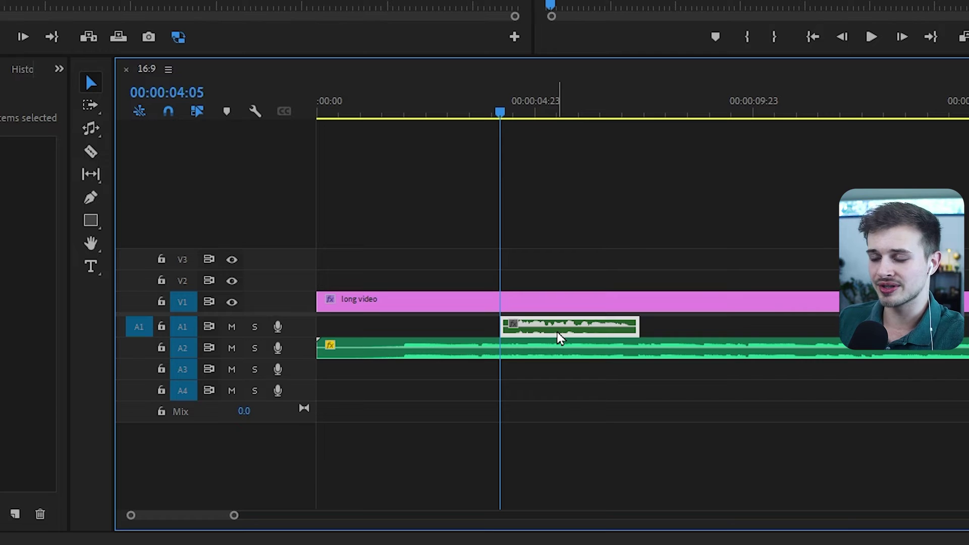
pyautogui.moveTo(609, 388); pyautogui.dragTo(571, 326)
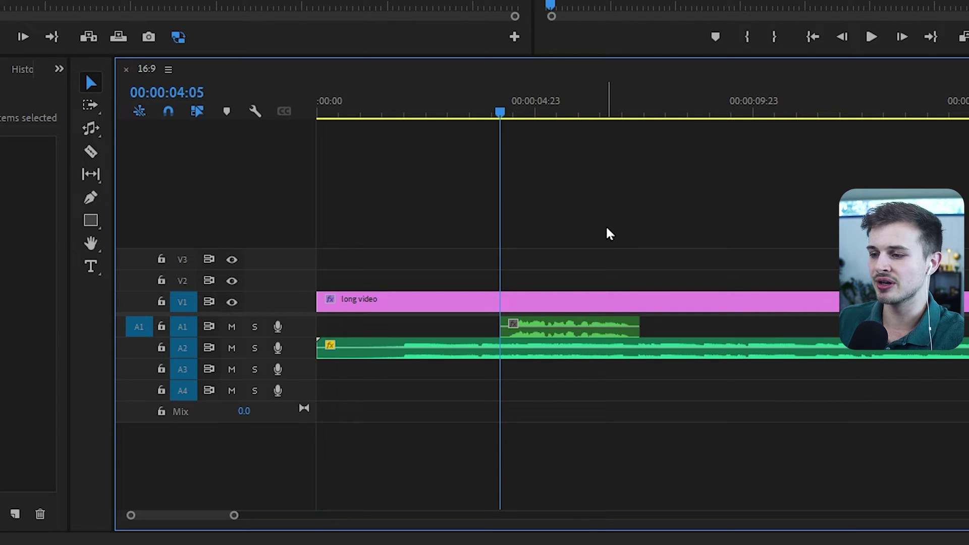
pyautogui.press('space')
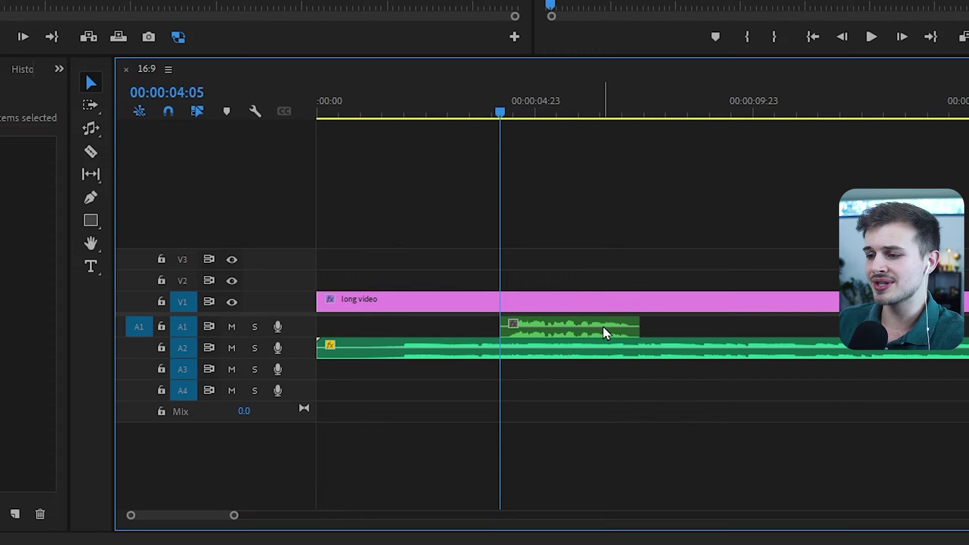
pyautogui.click(606, 334)
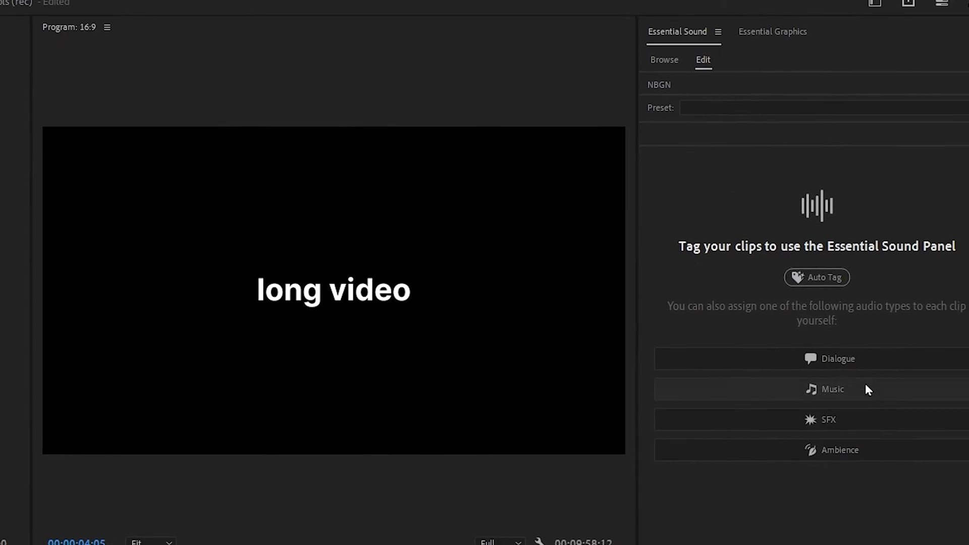
# Step: Tag voice as Dialogue and music as Music, duck it -26.2 dB, and generate keyframes
pyautogui.click(871, 362)
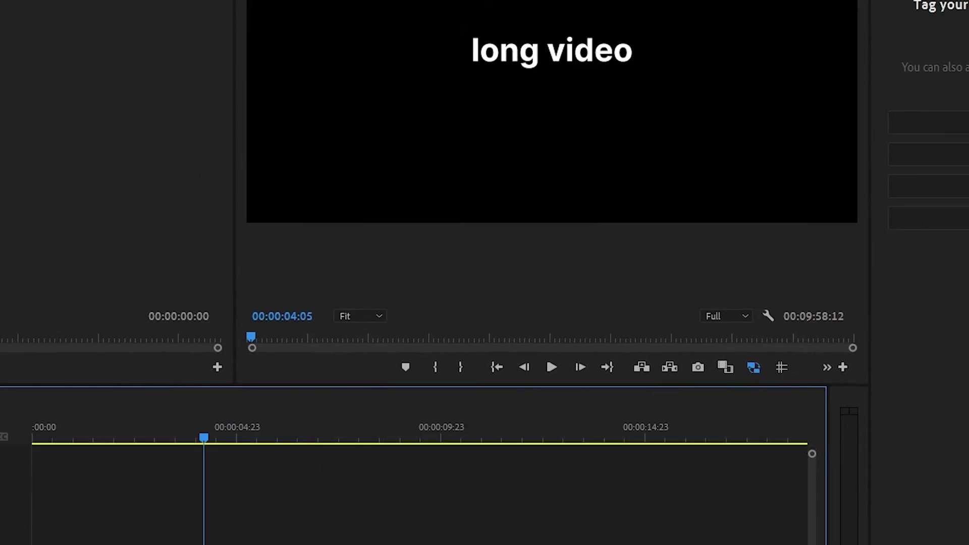
pyautogui.click(897, 339)
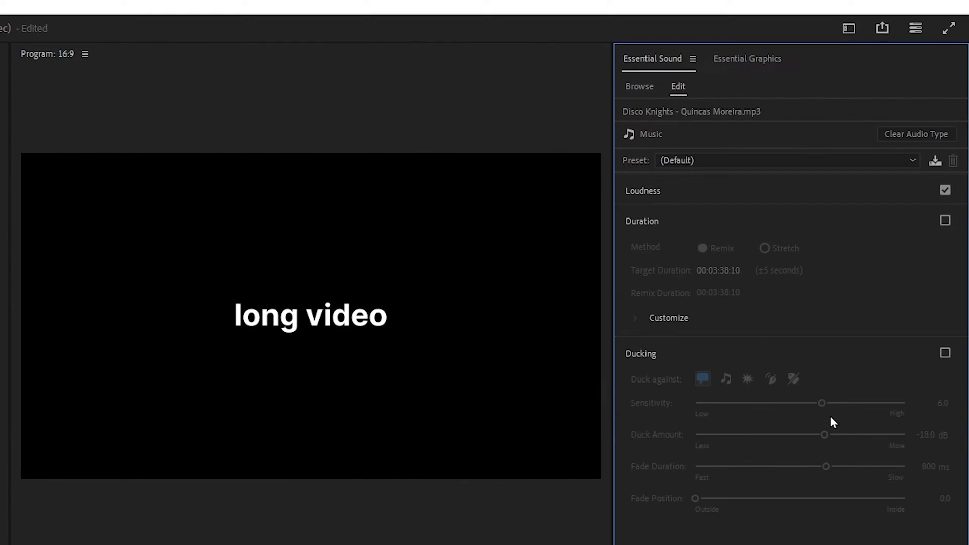
pyautogui.click(945, 353)
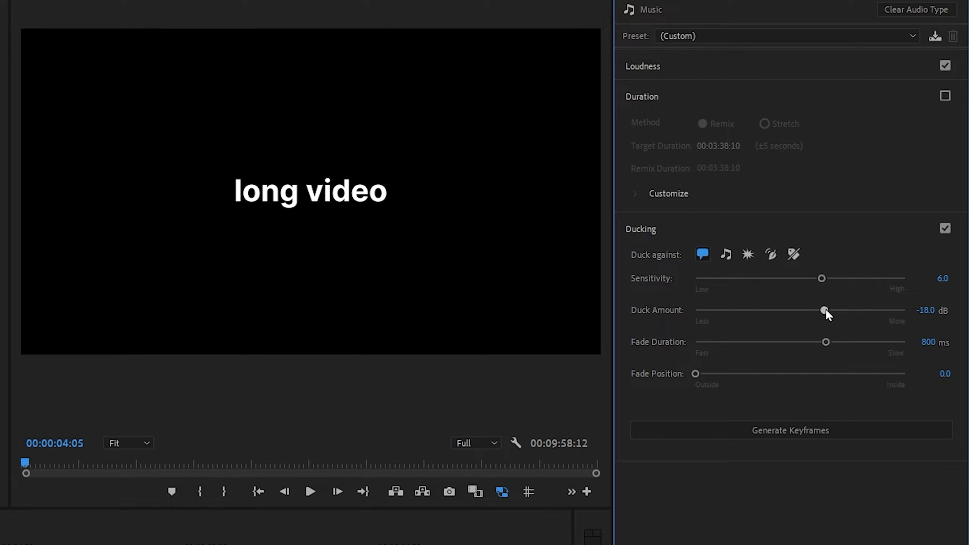
pyautogui.moveTo(824, 310); pyautogui.dragTo(851, 310)
pyautogui.click(826, 430)
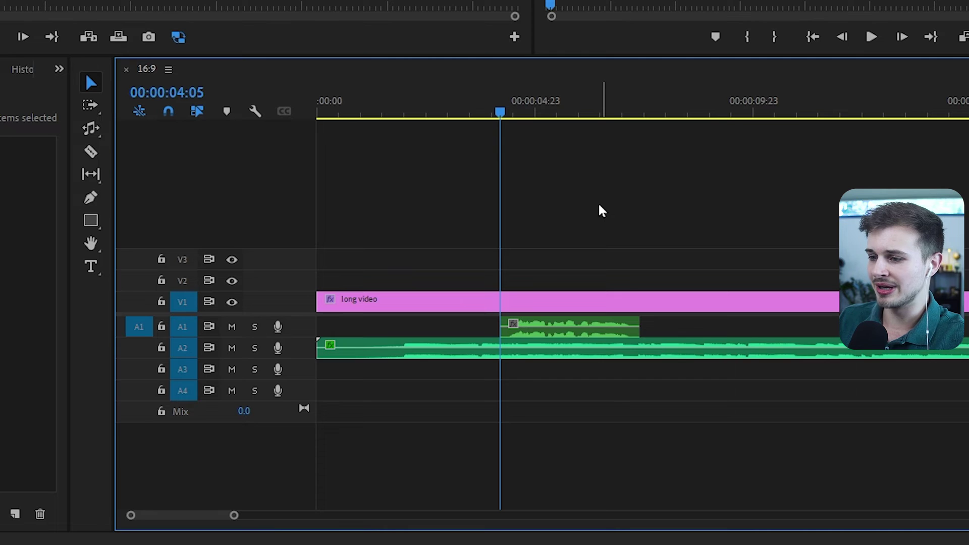
pyautogui.press('space')
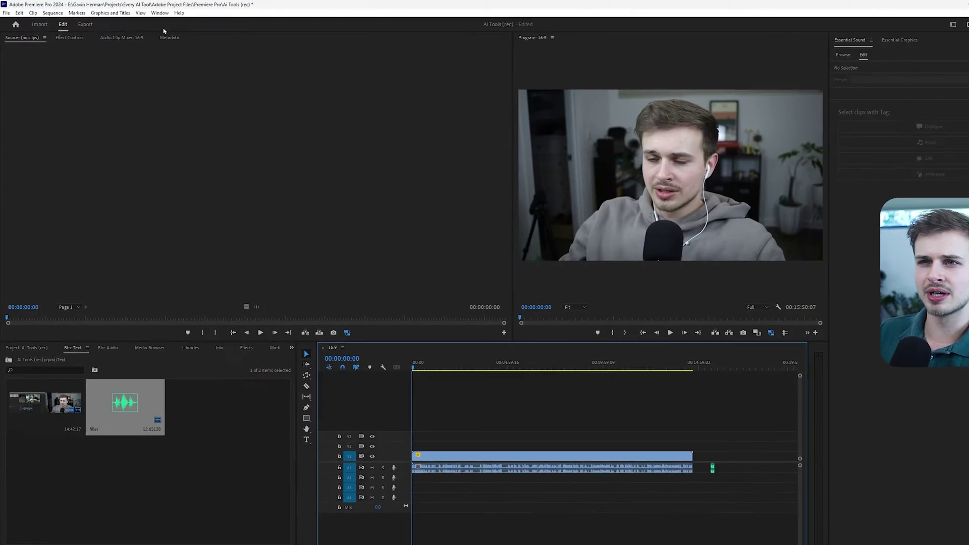
# Step: Open the Text panel's Transcript tab and open the transcript search filter options
pyautogui.click(222, 21)
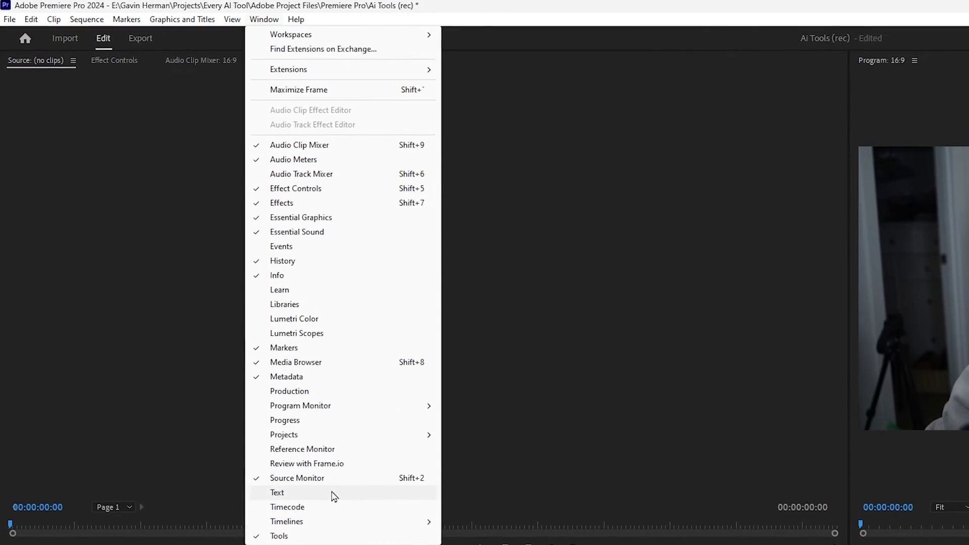
pyautogui.click(307, 497)
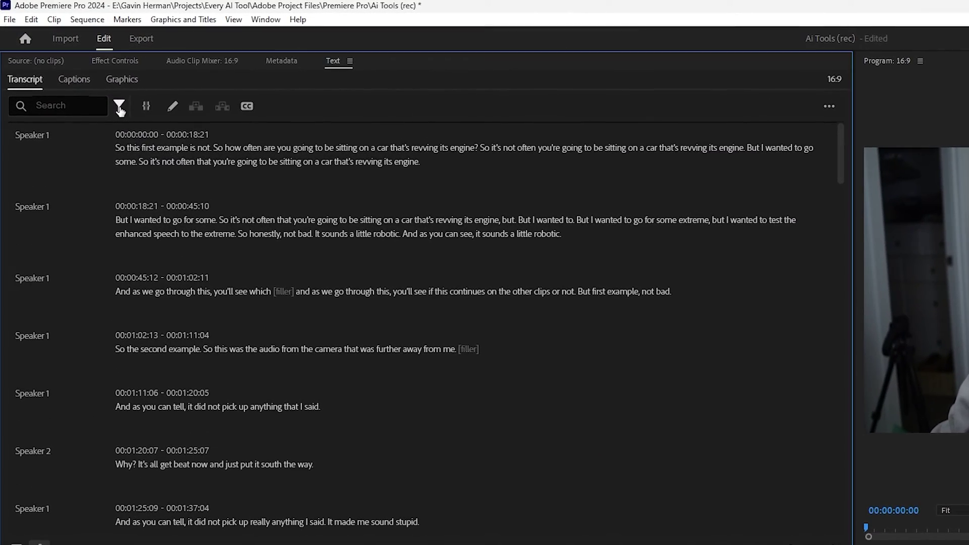
pyautogui.click(120, 108)
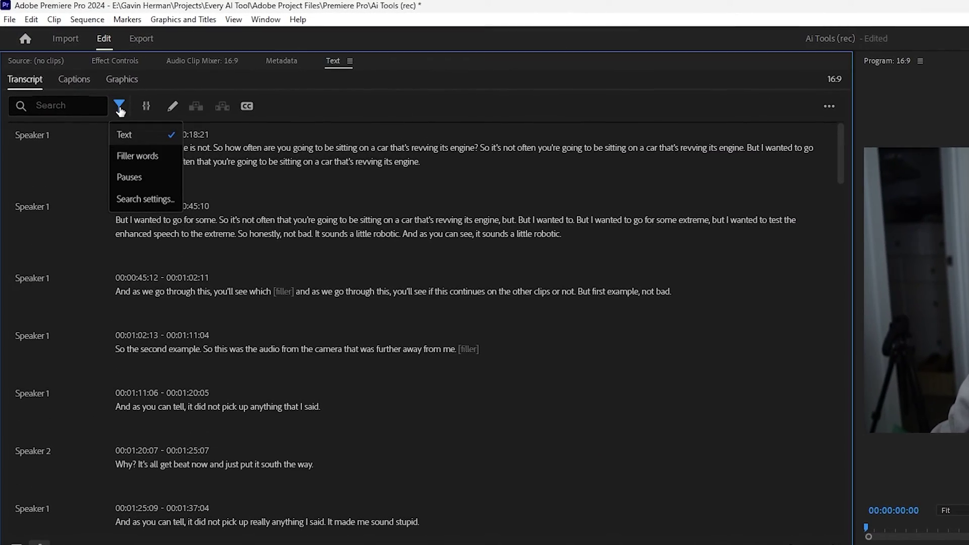
# Step: Filter the transcript for Pauses, delete all 123, and check the shortened timeline near 9 seconds
pyautogui.click(154, 184)
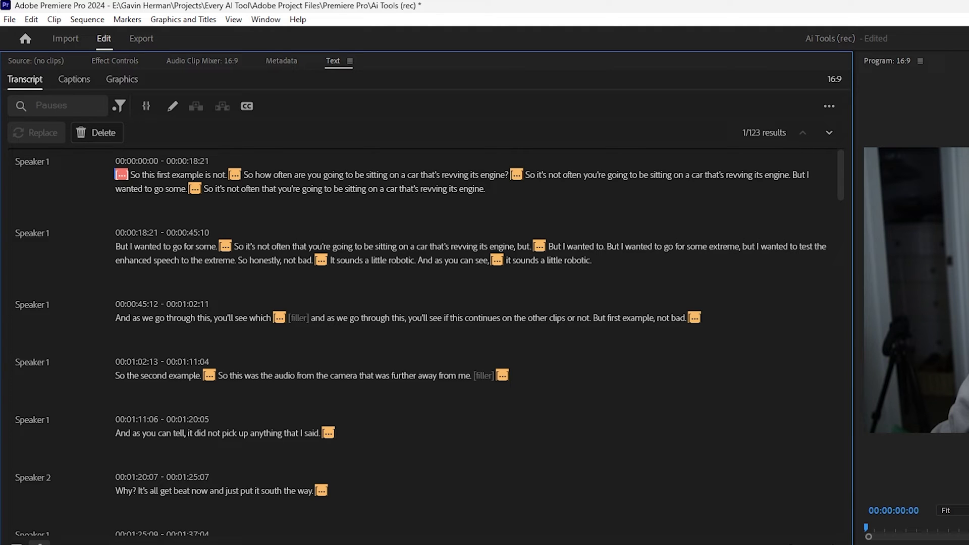
pyautogui.click(103, 133)
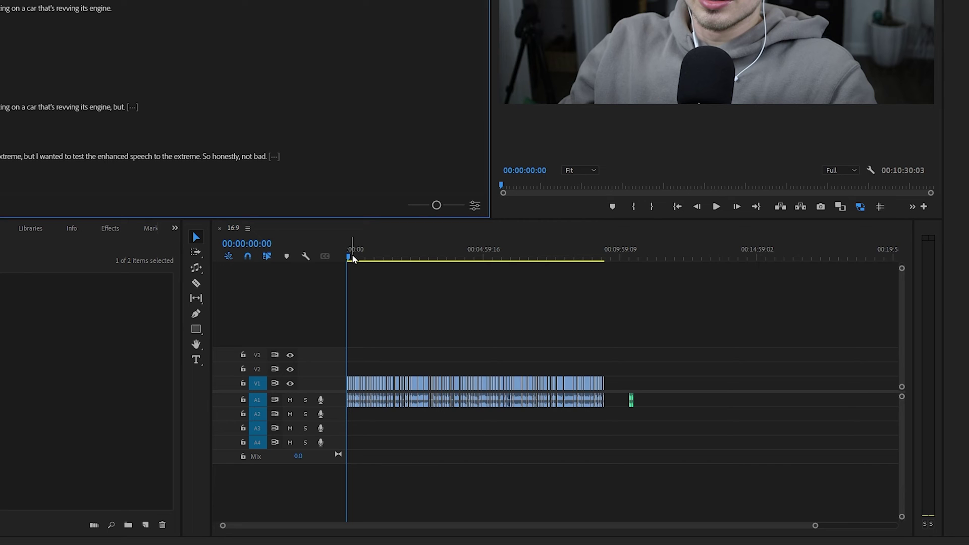
pyautogui.click(353, 258)
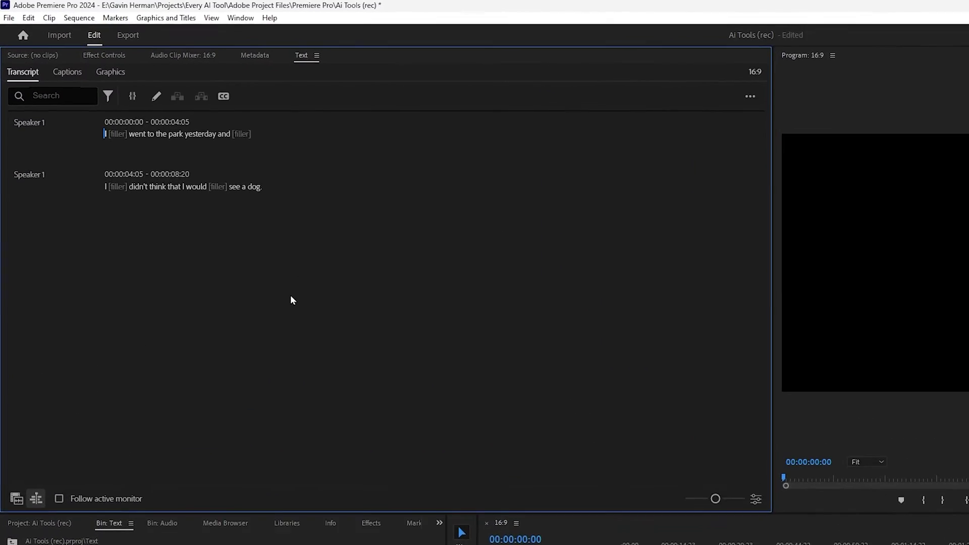
# Step: Filter the park sample for filler words, delete all four, and play the trimmed audio
pyautogui.click(107, 98)
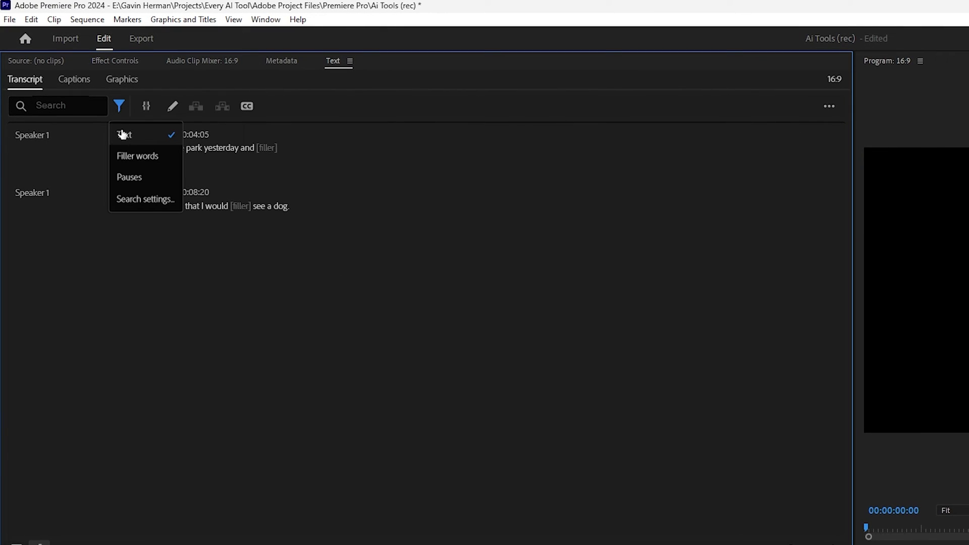
pyautogui.click(139, 160)
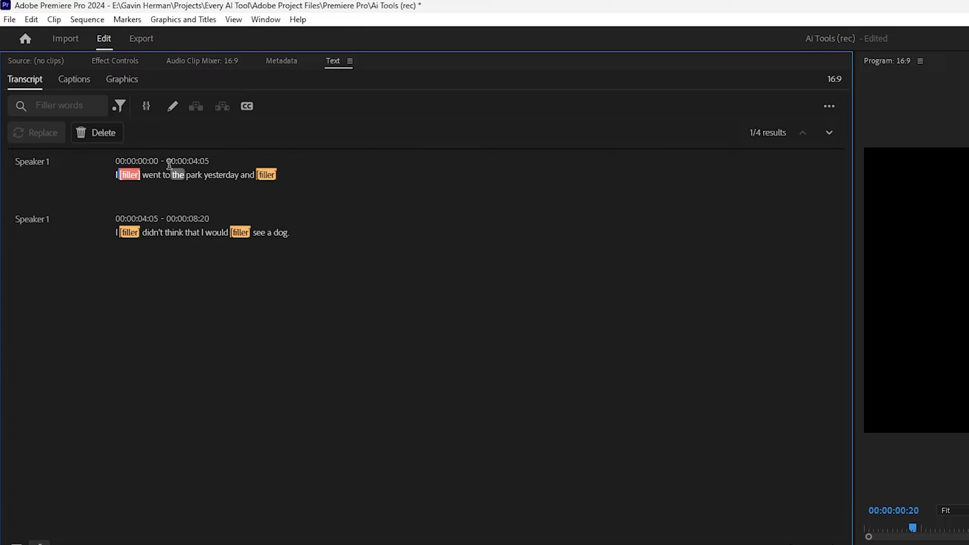
pyautogui.click(103, 134)
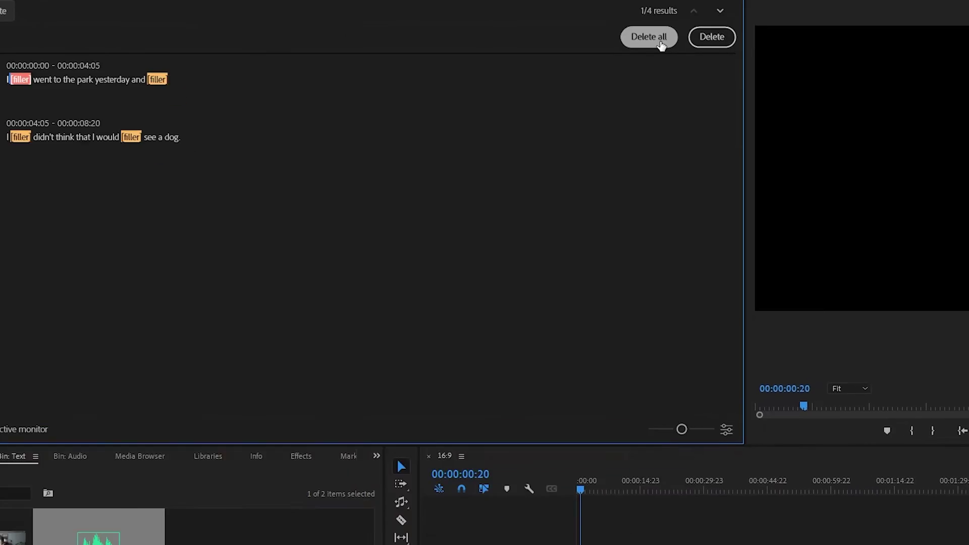
pyautogui.press('=')
pyautogui.press('=')
pyautogui.press('=')
pyautogui.press('=')
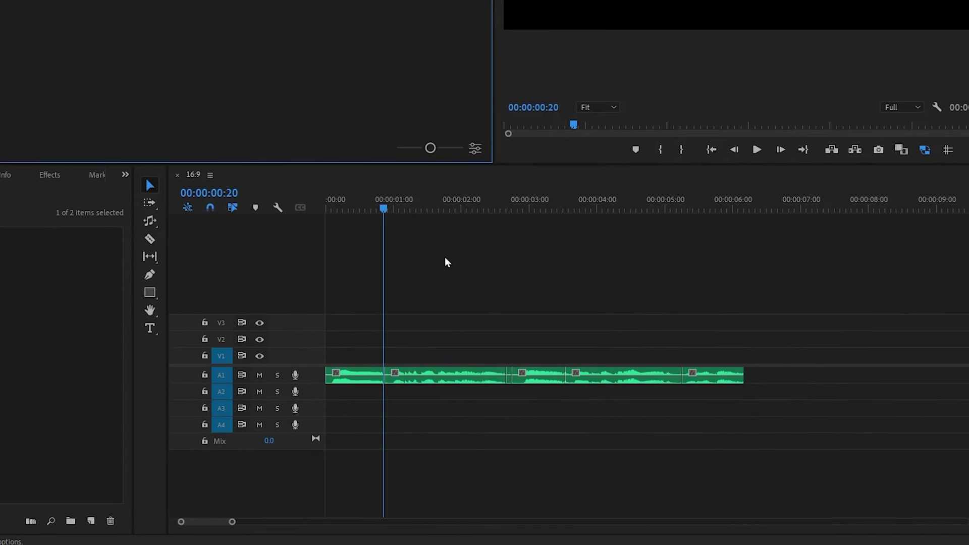
pyautogui.click(357, 205)
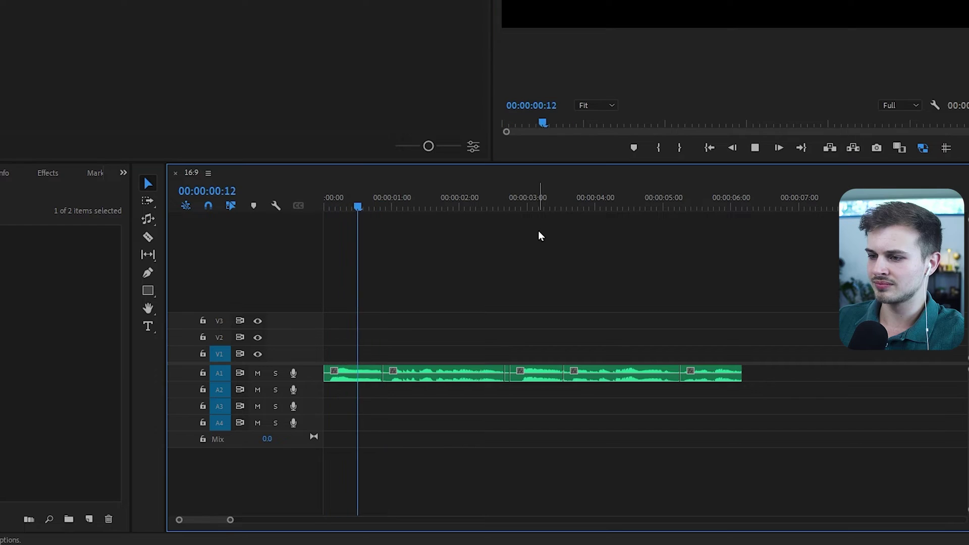
pyautogui.press('space')
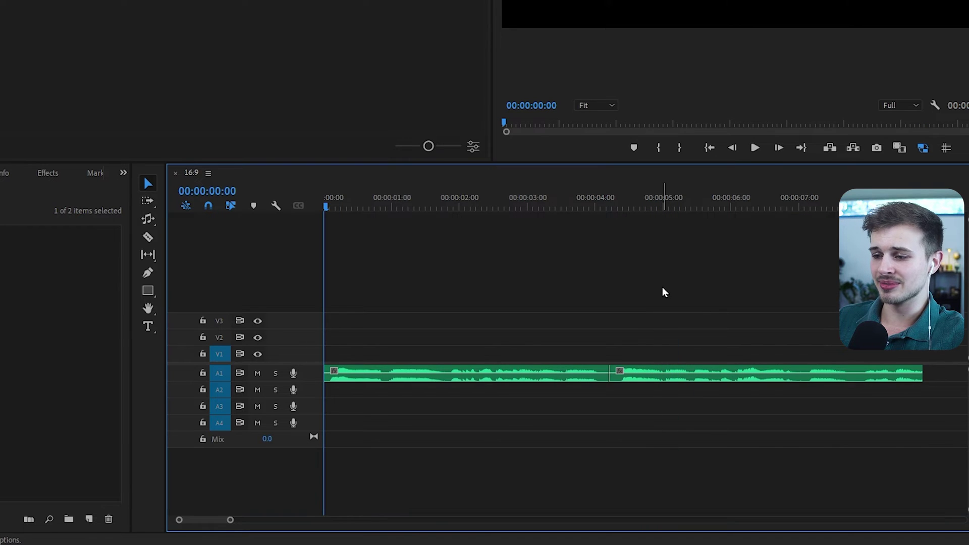
pyautogui.press('space')
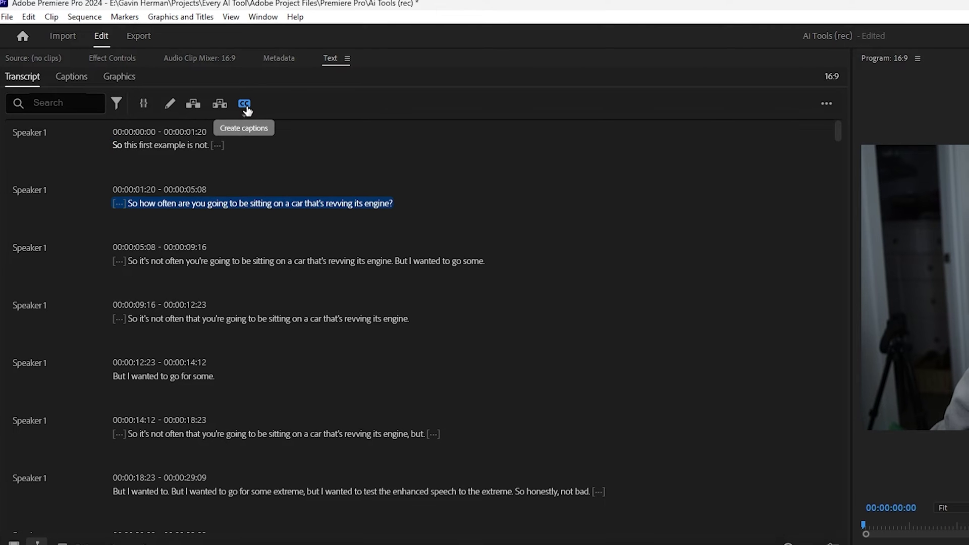
# Step: Create subtitle captions from the talking-head transcript with default settings, then zoom the timeline out
pyautogui.click(246, 107)
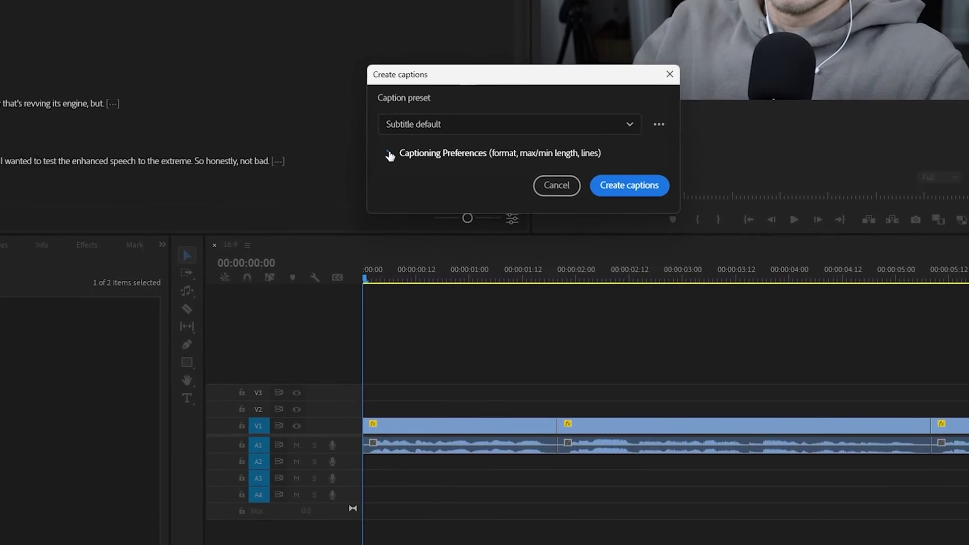
pyautogui.click(389, 154)
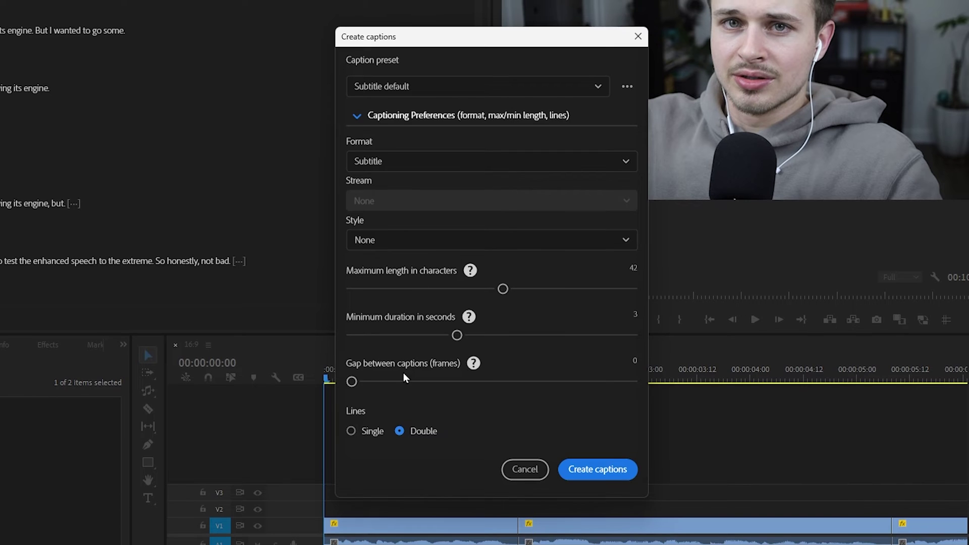
pyautogui.click(595, 477)
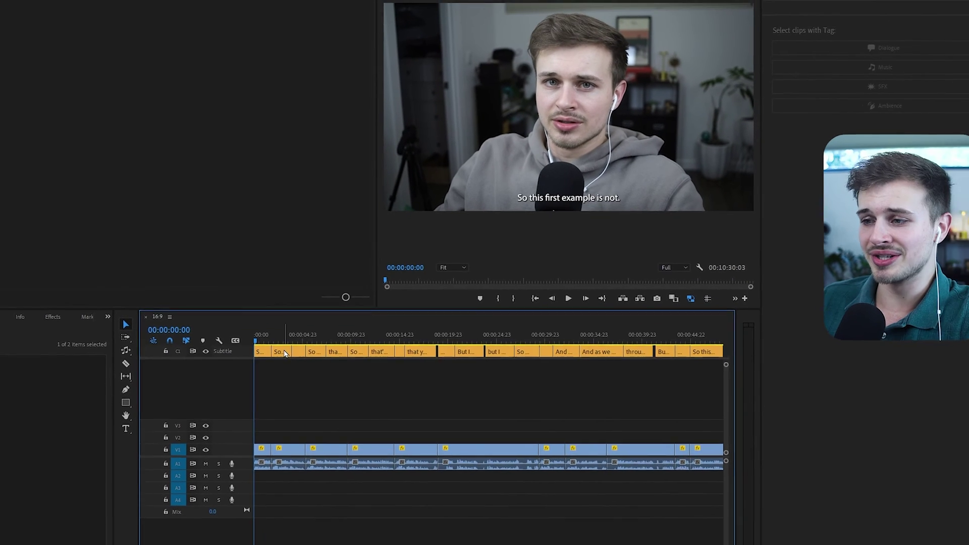
pyautogui.press('-')
pyautogui.press('-')
pyautogui.press('-')
pyautogui.press('-')
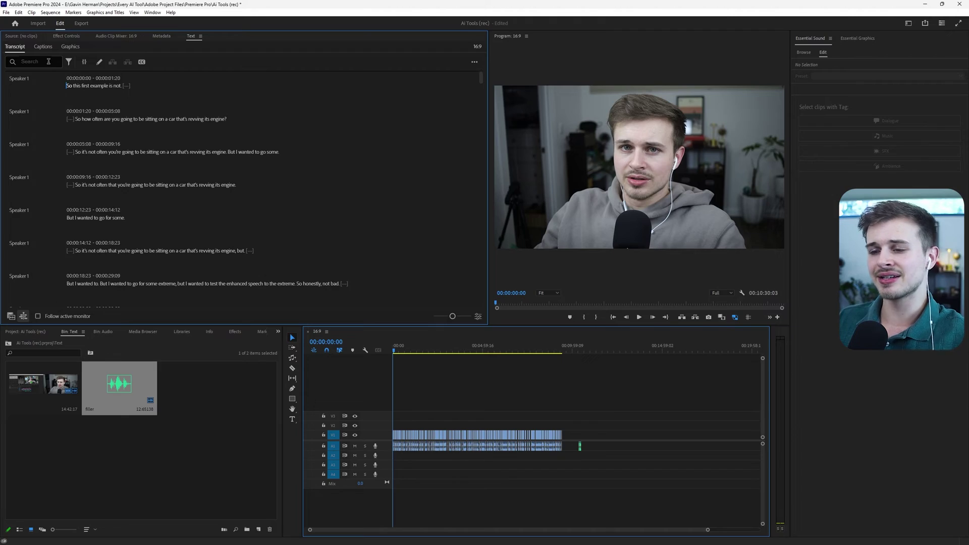
# Step: Search the transcript for 'this' and replace all occurrences with 'that'
pyautogui.click(49, 62)
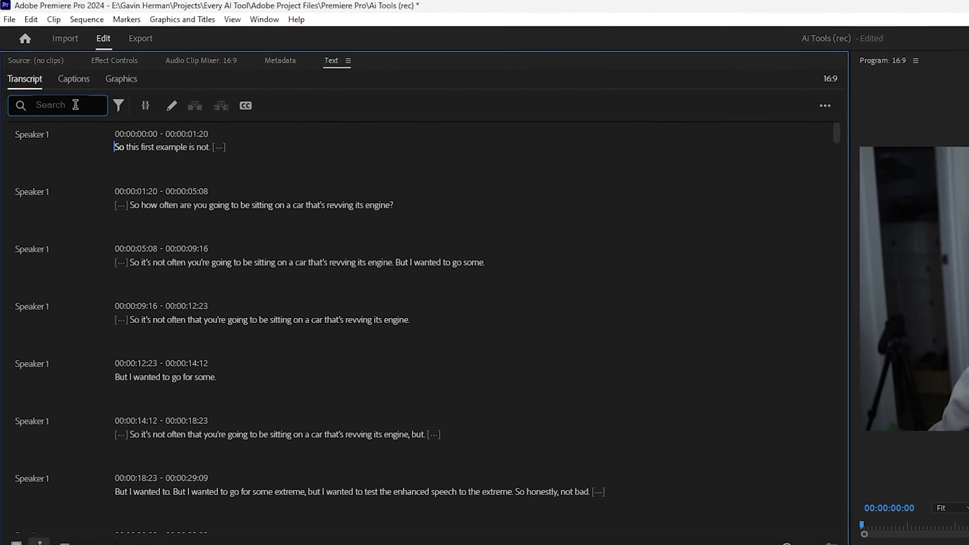
pyautogui.write('this')
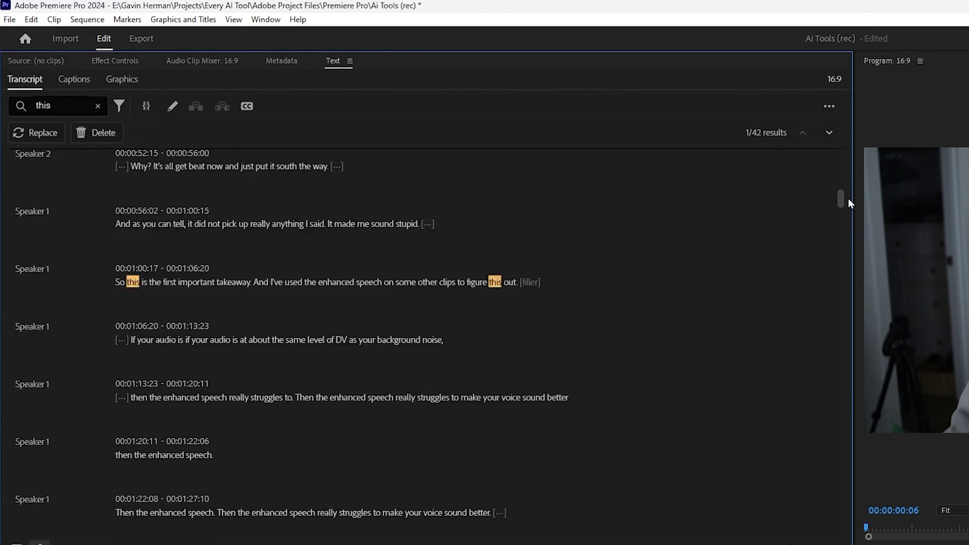
pyautogui.moveTo(850, 206); pyautogui.dragTo(849, 172)
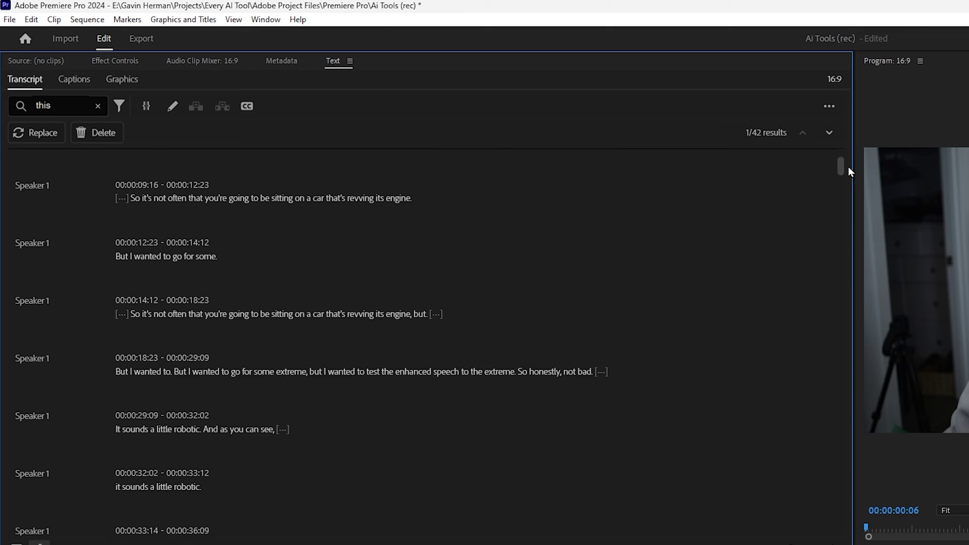
pyautogui.click(19, 132)
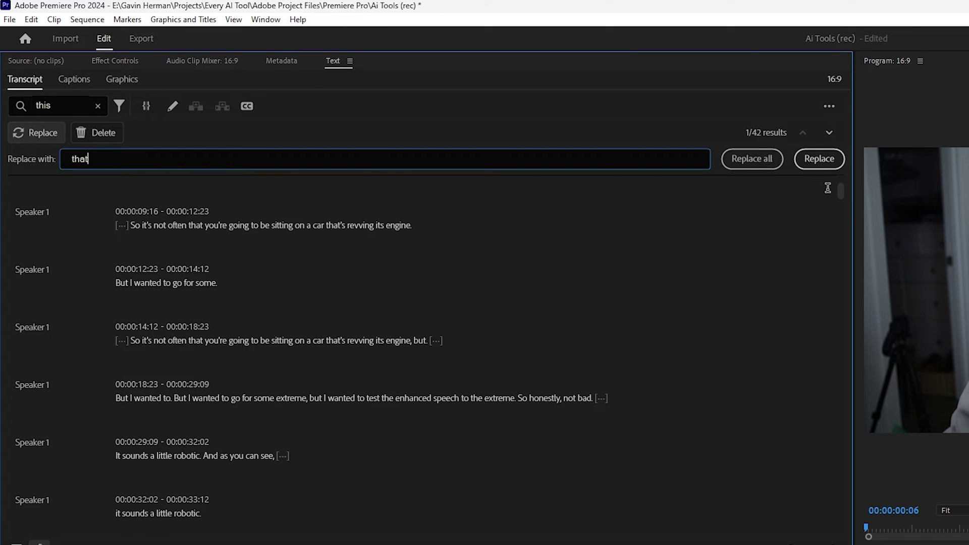
pyautogui.moveTo(841, 195); pyautogui.dragTo(844, 214)
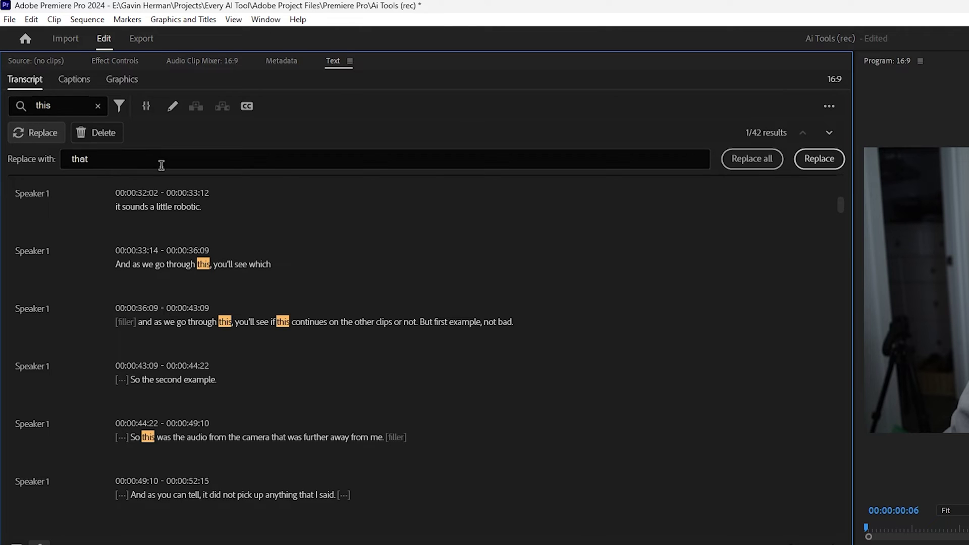
pyautogui.click(746, 167)
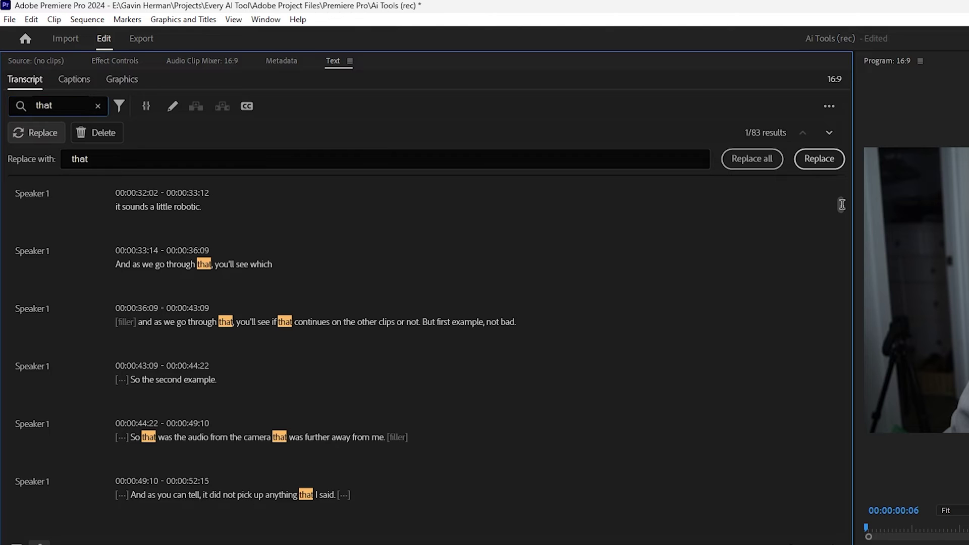
pyautogui.moveTo(842, 204); pyautogui.dragTo(842, 228)
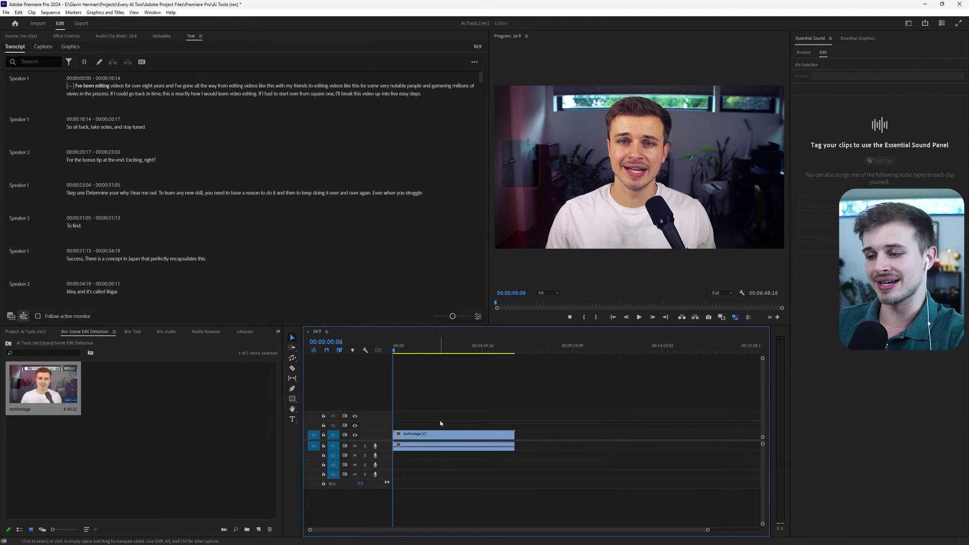
# Step: Run Scene Edit Detection on the testfootage clip, applying a cut at each detected change
pyautogui.press('=')
pyautogui.press('=')
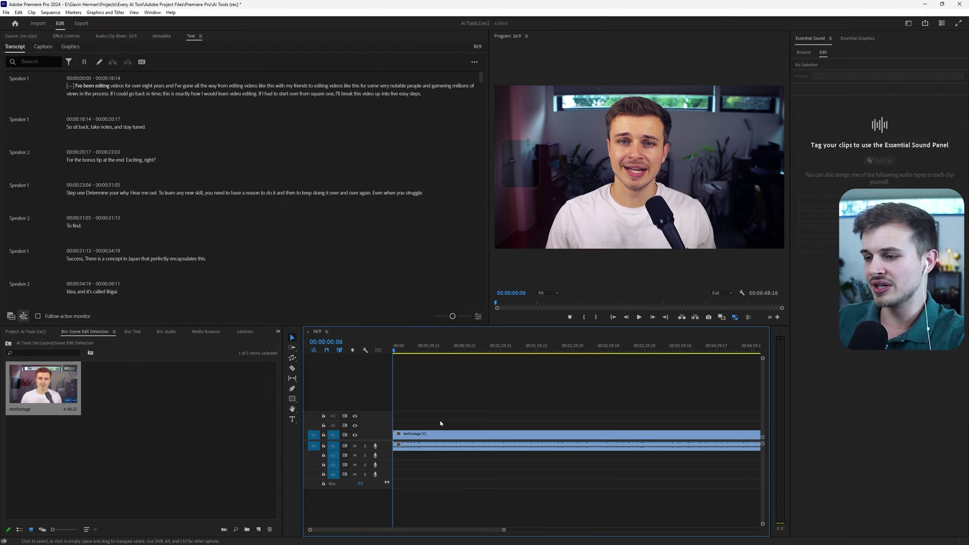
pyautogui.press('-')
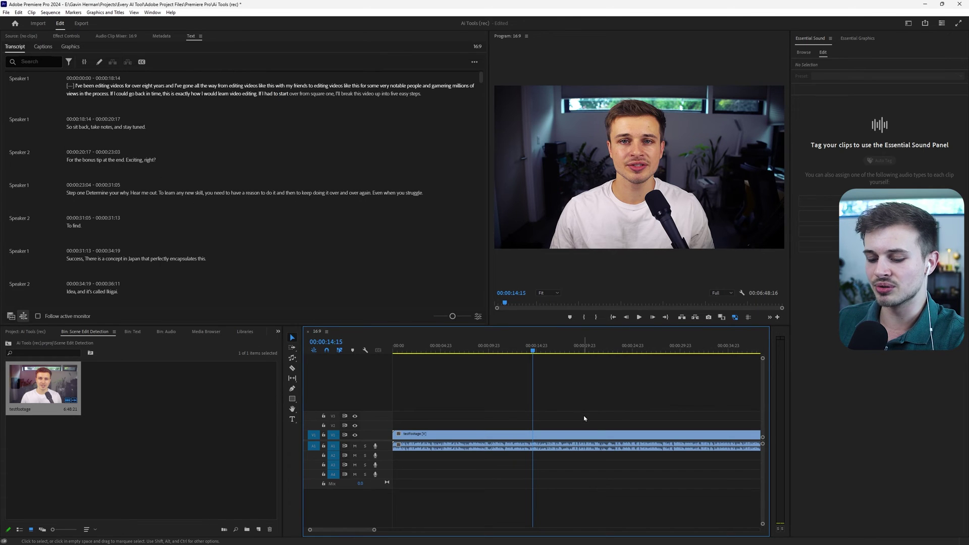
pyautogui.press('=')
pyautogui.click(606, 351)
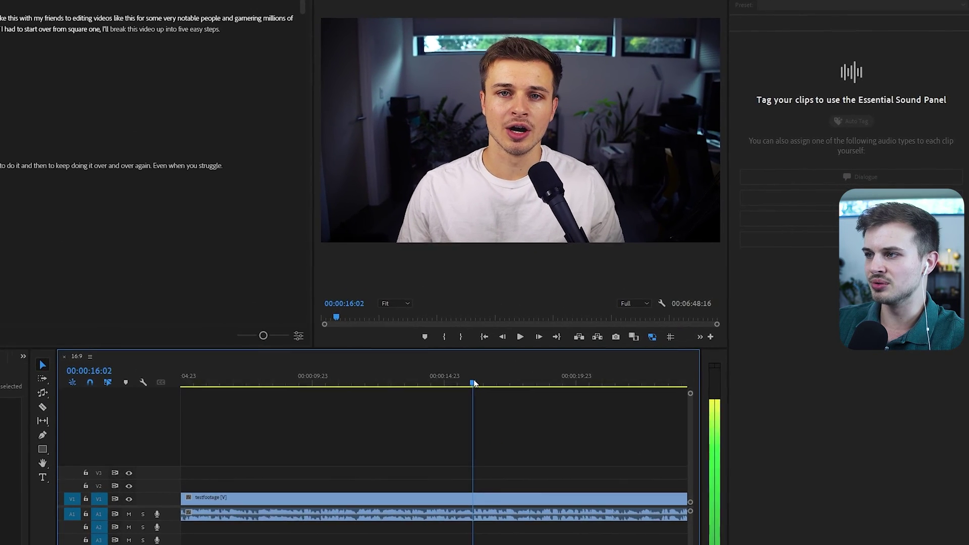
pyautogui.press('Left')
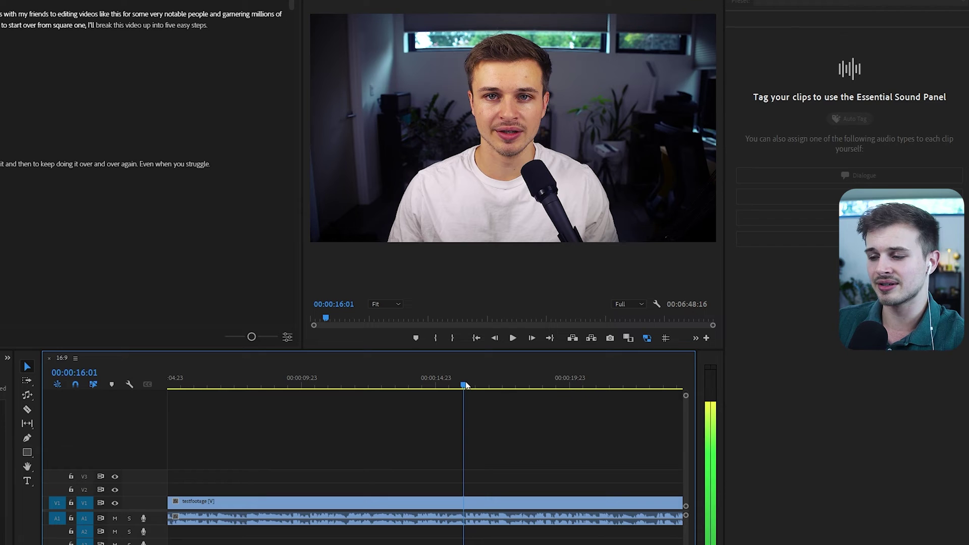
pyautogui.rightClick(507, 501)
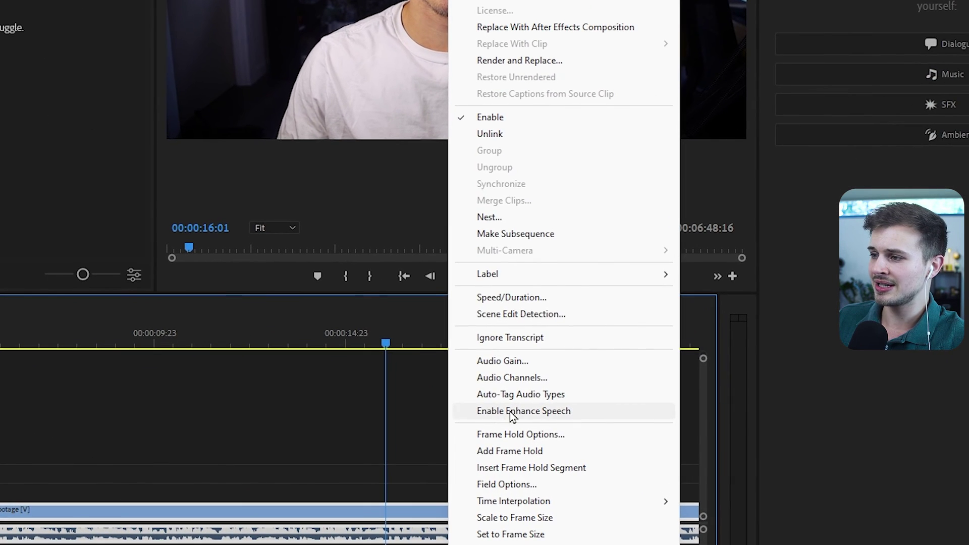
pyautogui.click(535, 313)
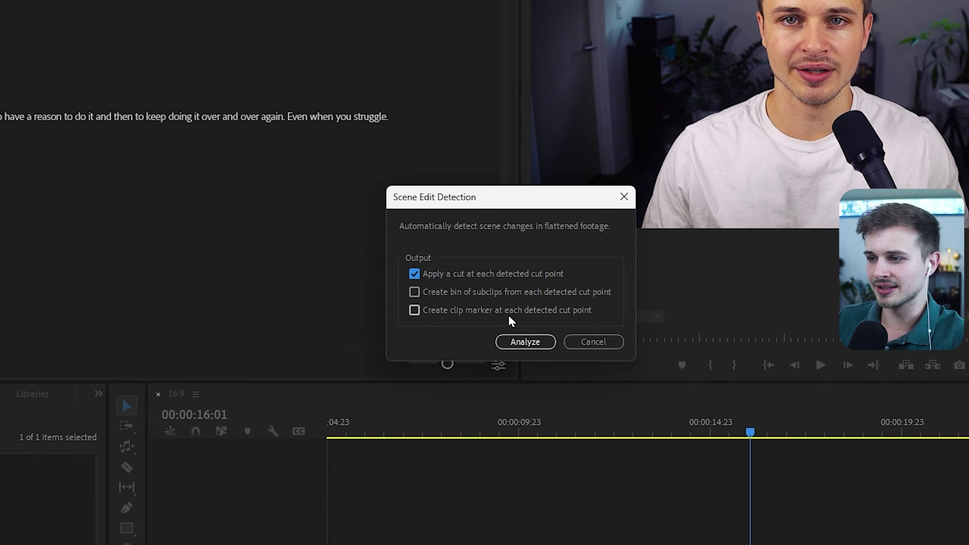
pyautogui.click(522, 343)
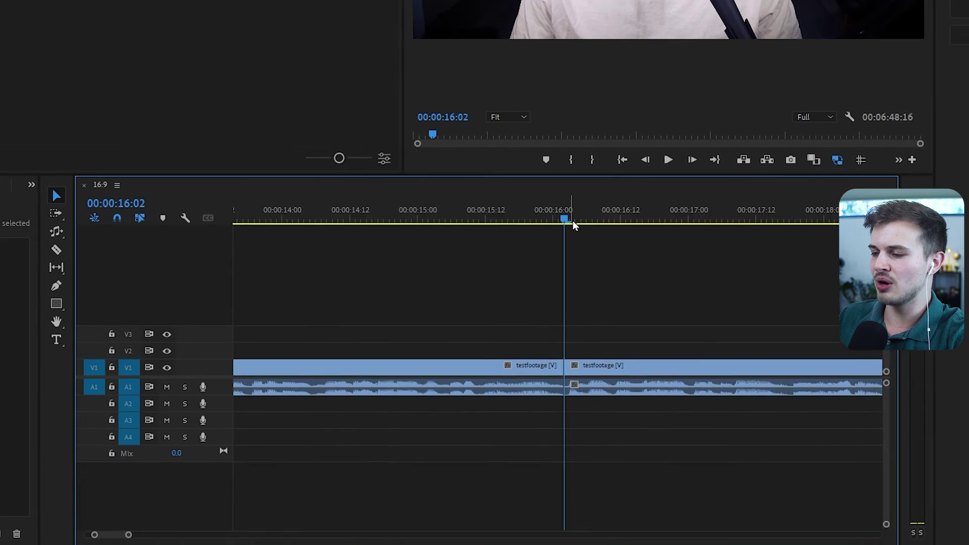
pyautogui.click(553, 205)
pyautogui.press('-')
pyautogui.press('-')
pyautogui.press('-')
pyautogui.press('-')
pyautogui.press('-')
pyautogui.press('-')
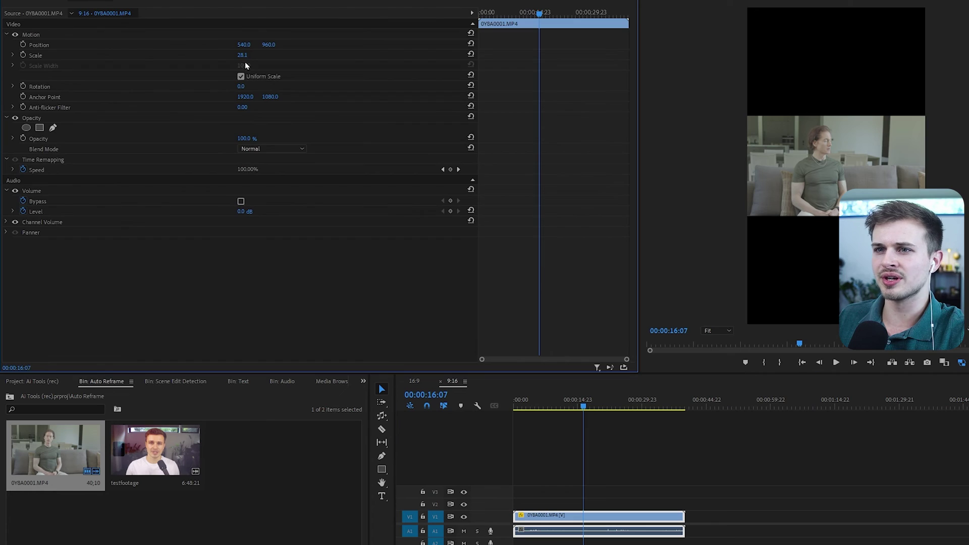
# Step: Set the 0Y8A0001.MP4 clip's Scale to 100 to fill the 9:16 frame
pyautogui.click(250, 54)
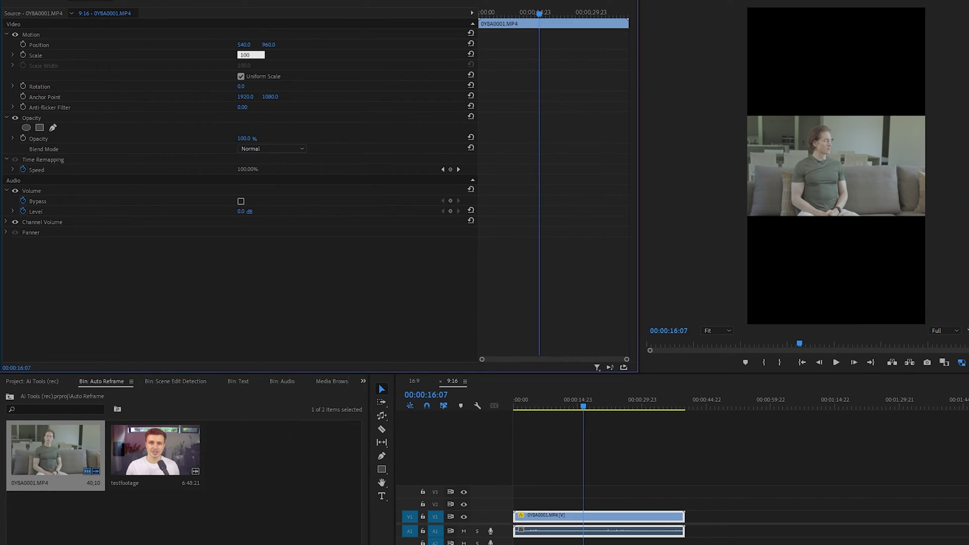
pyautogui.write('100')
pyautogui.press('Return')
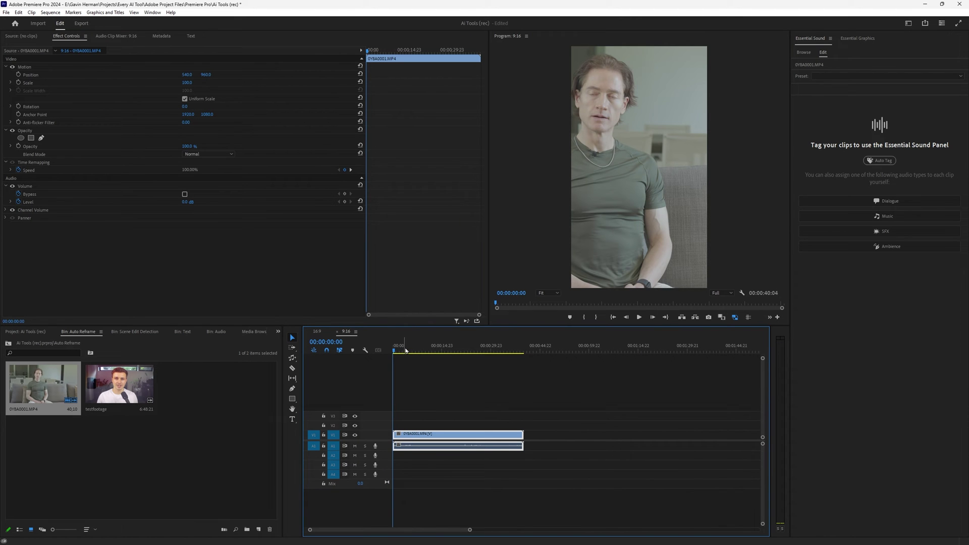
pyautogui.click(532, 402)
pyautogui.click(652, 410)
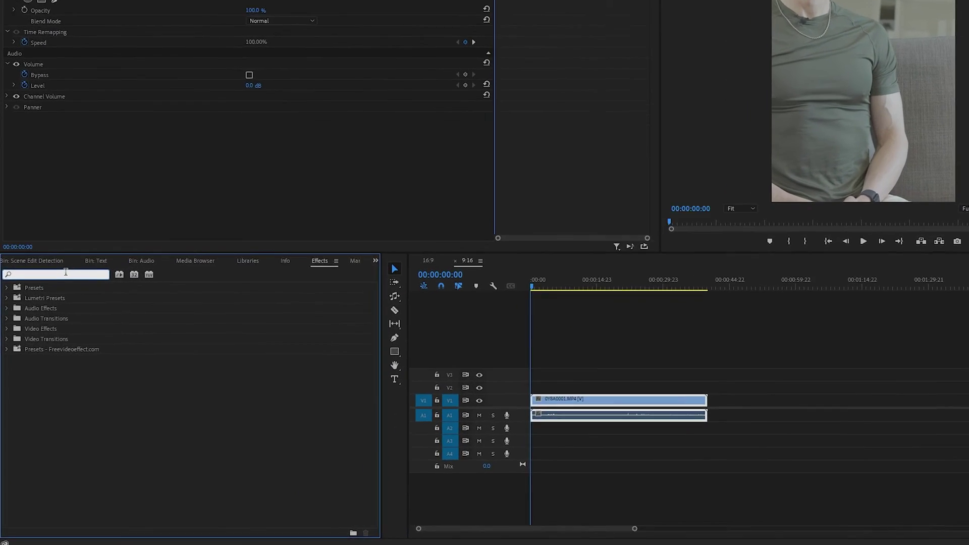
# Step: Apply and analyse Auto Reframe on the clip, enabling Overwrite generated path
pyautogui.write('efr')
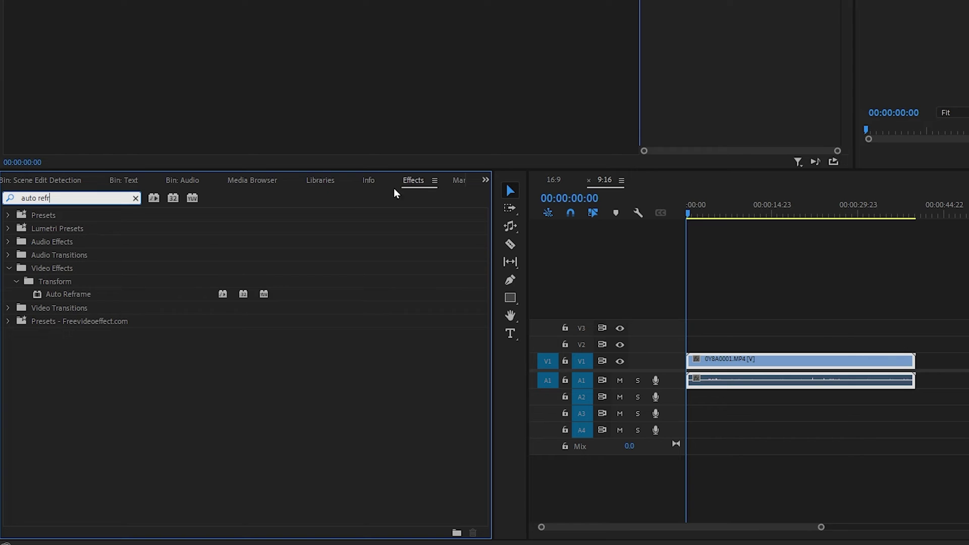
pyautogui.moveTo(93, 298); pyautogui.dragTo(322, 291)
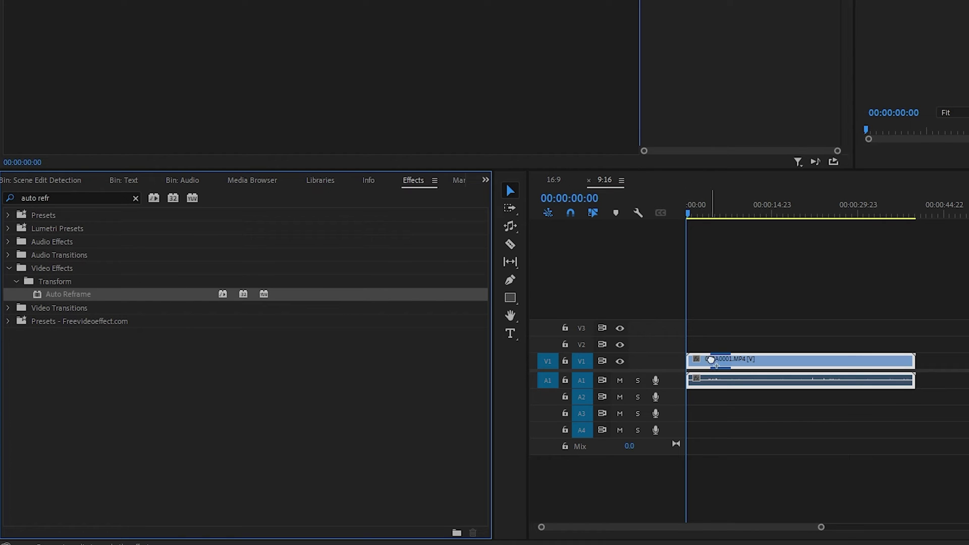
pyautogui.moveTo(711, 360); pyautogui.dragTo(711, 359)
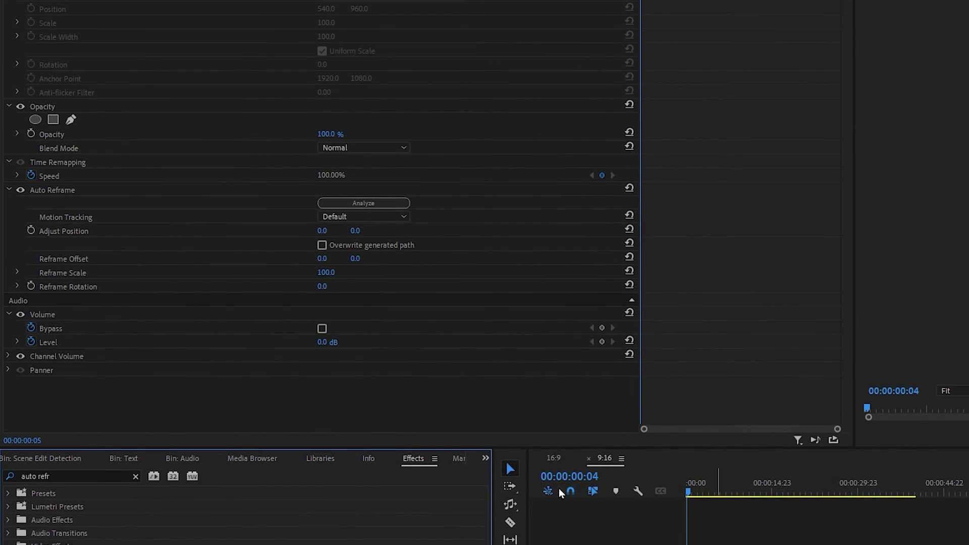
pyautogui.click(368, 203)
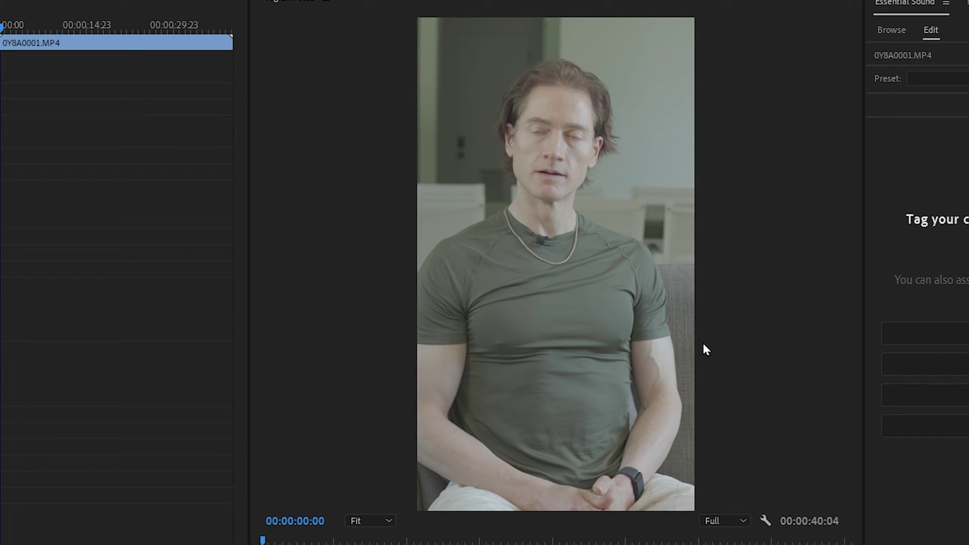
pyautogui.press('space')
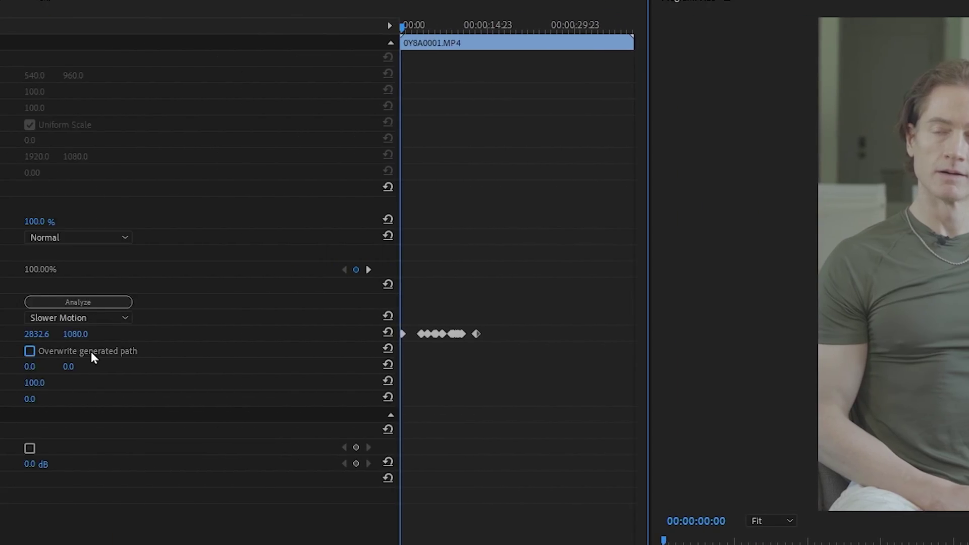
pyautogui.click(73, 348)
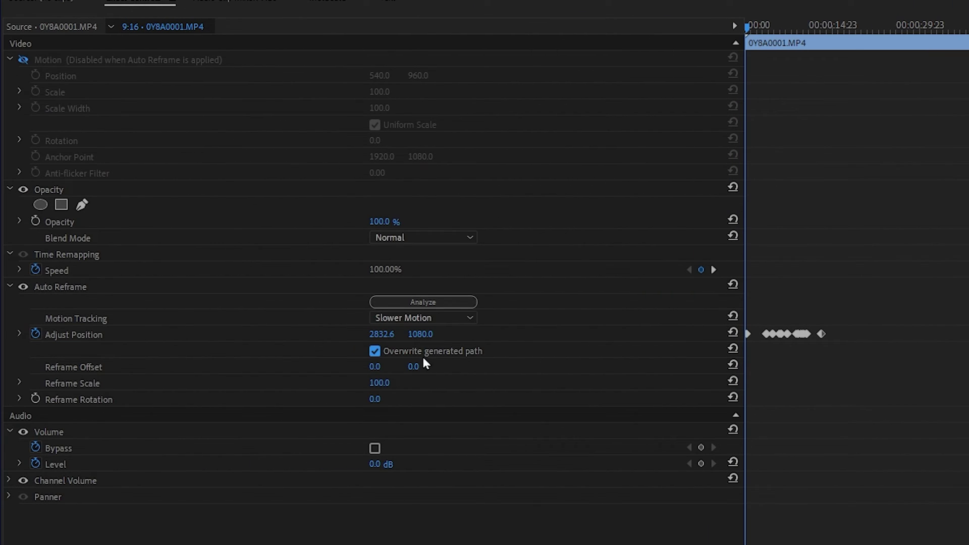
pyautogui.scroll(5, 758, 299)
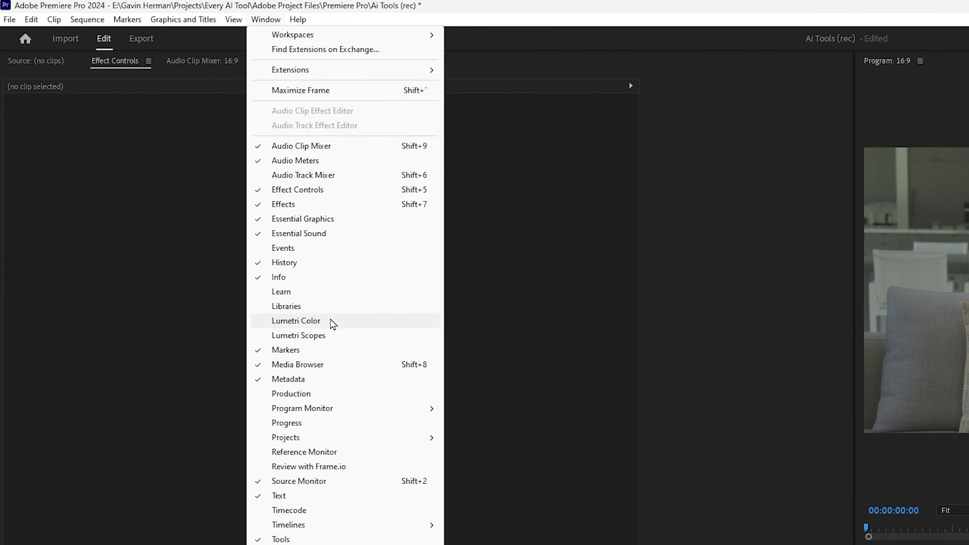
# Step: In Lumetri Color Match, pick a Succession Finale reference frame and apply the match to 0Y8A0001
pyautogui.click(295, 321)
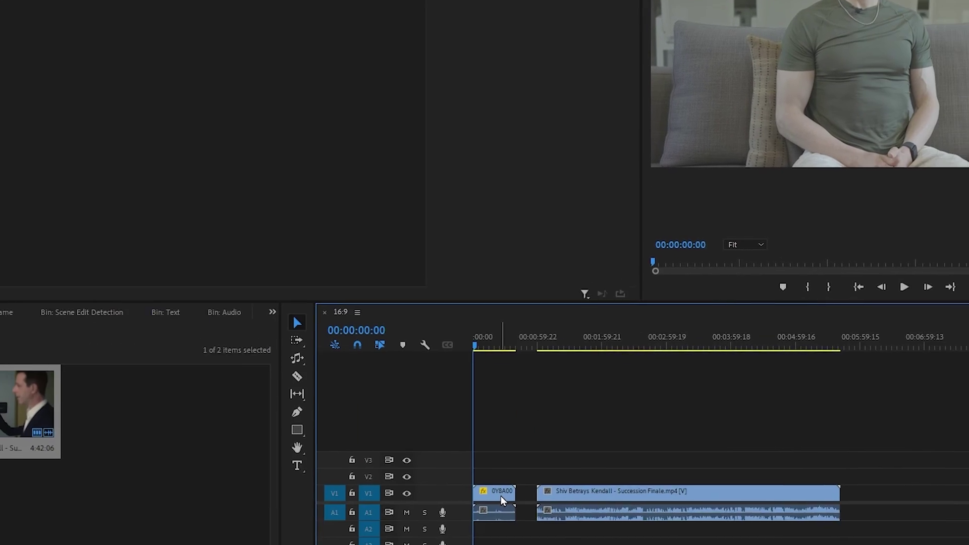
pyautogui.click(383, 404)
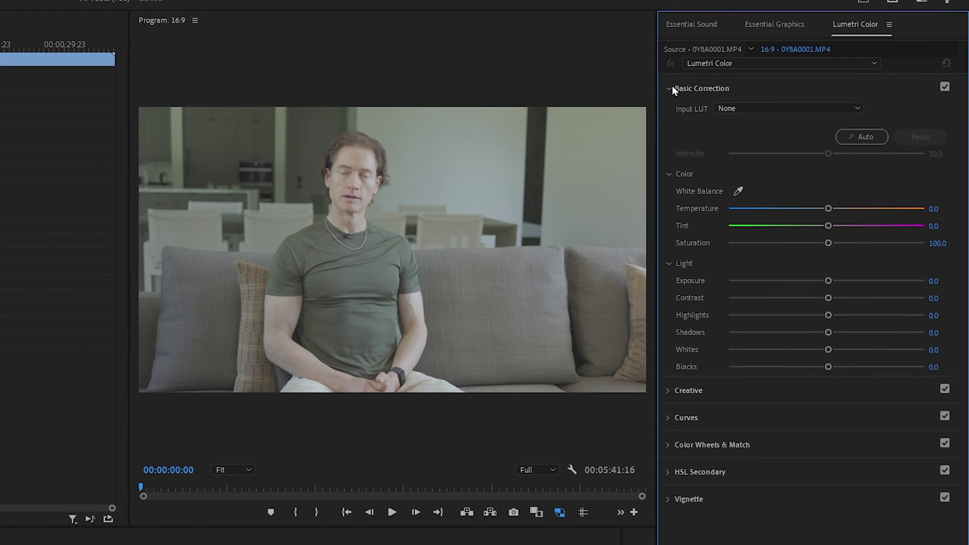
pyautogui.click(702, 52)
pyautogui.click(668, 171)
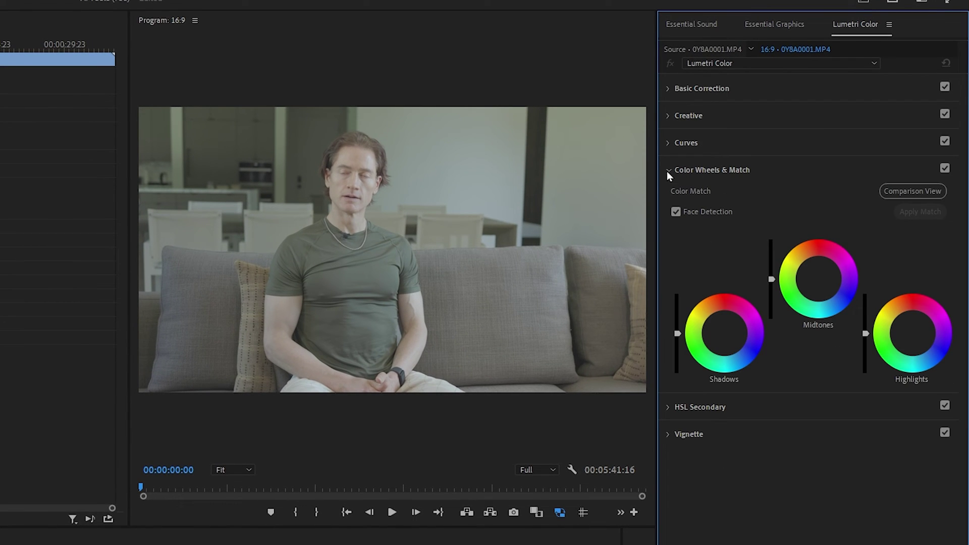
pyautogui.click(908, 191)
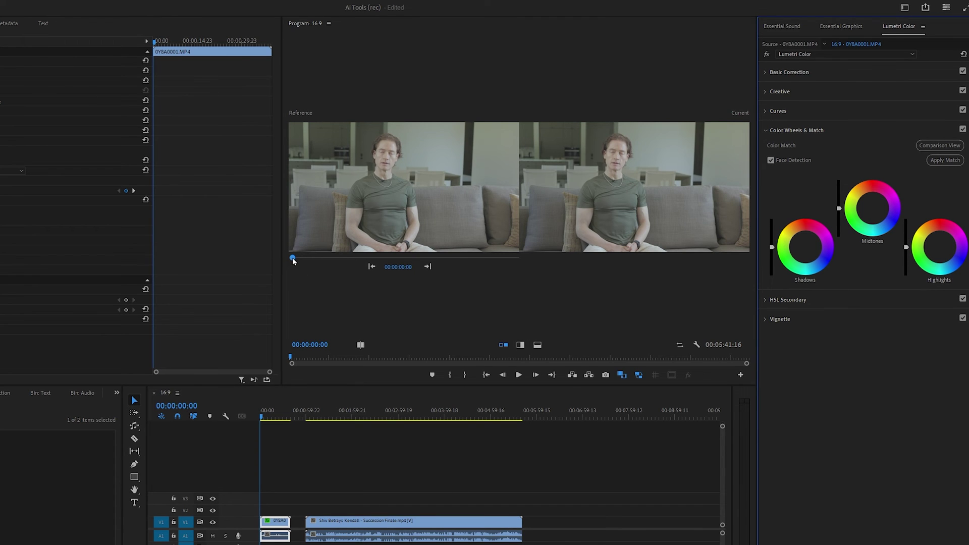
pyautogui.moveTo(294, 261); pyautogui.dragTo(337, 258)
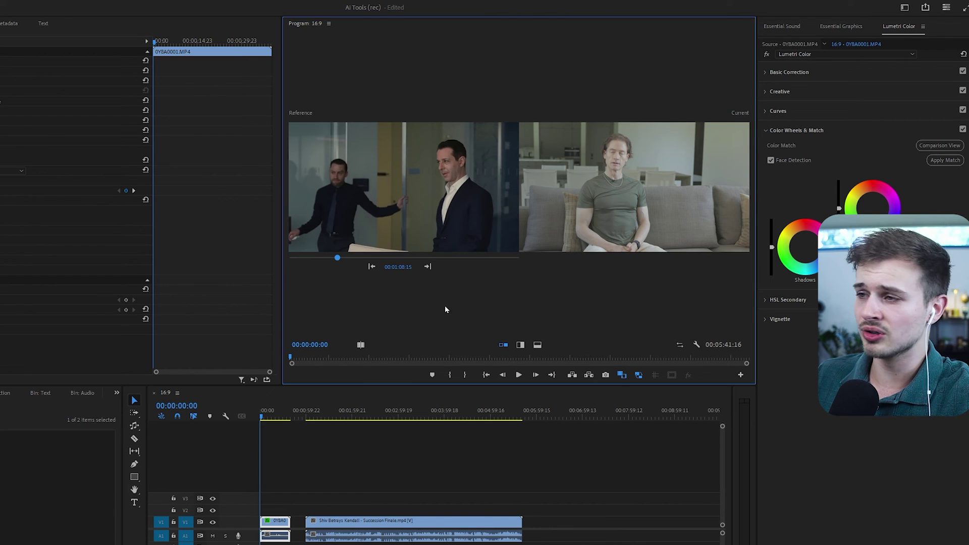
pyautogui.click(944, 160)
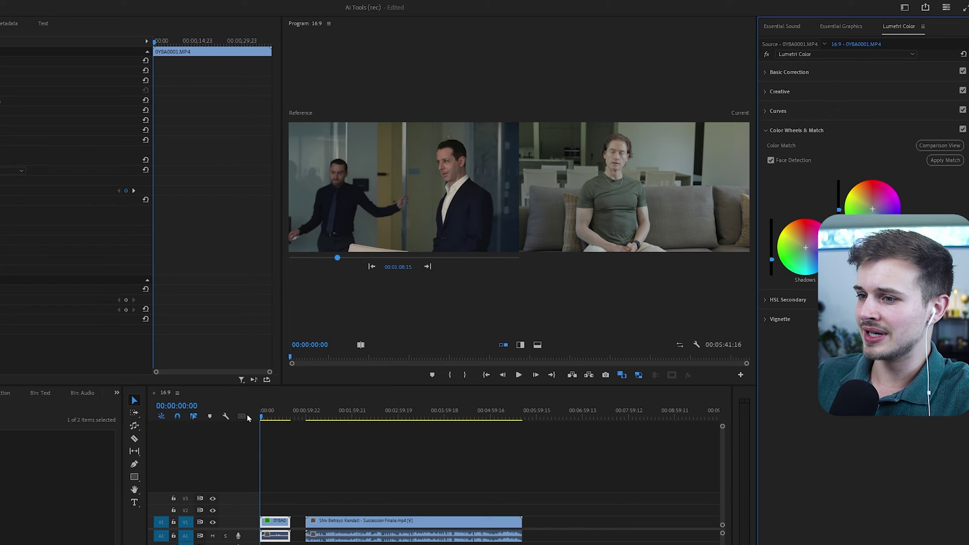
# Step: Undo and redo the colour match at 00:00:14:18 to compare before and after
pyautogui.click(262, 422)
pyautogui.moveTo(271, 423); pyautogui.dragTo(274, 424)
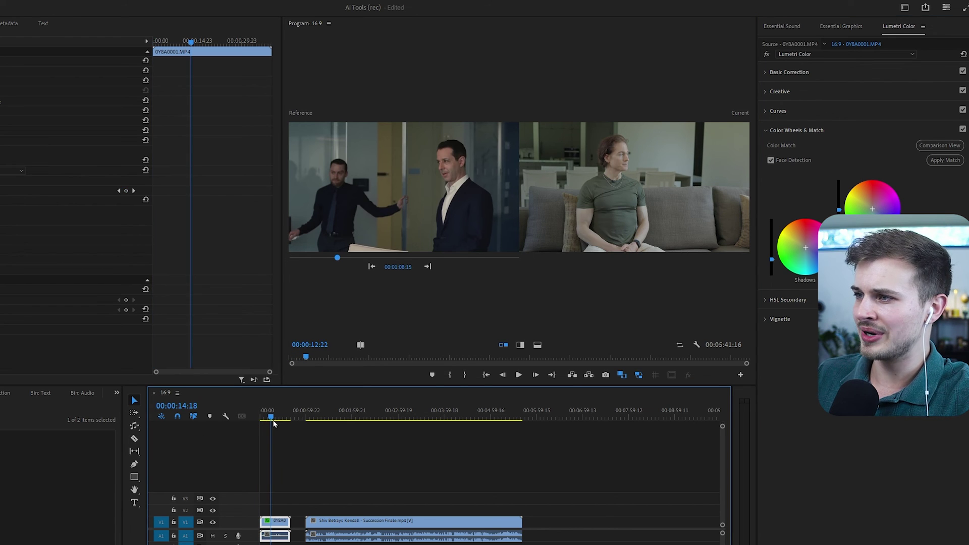
pyautogui.hotkey('ctrl', 'z')
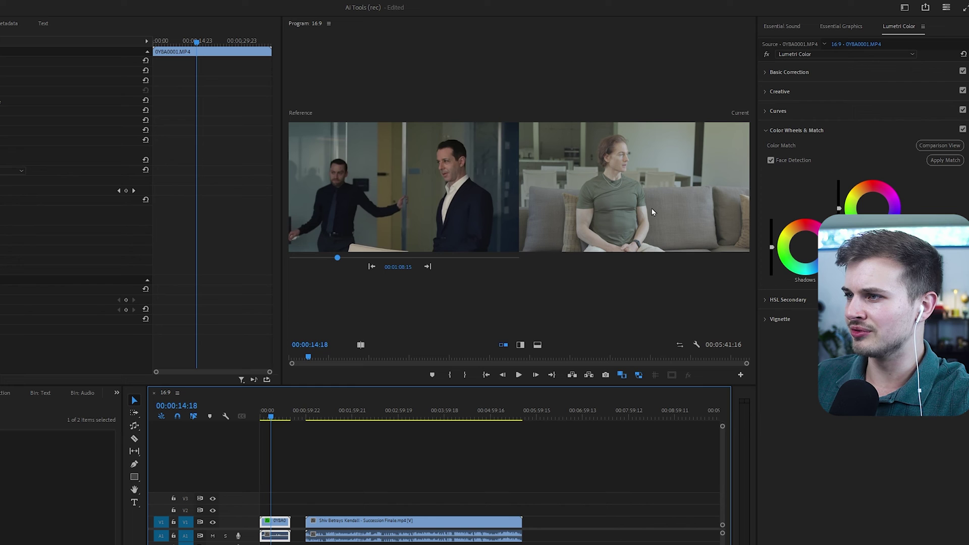
pyautogui.hotkey('ctrl', 'shift', 'z')
pyautogui.rightClick(591, 179)
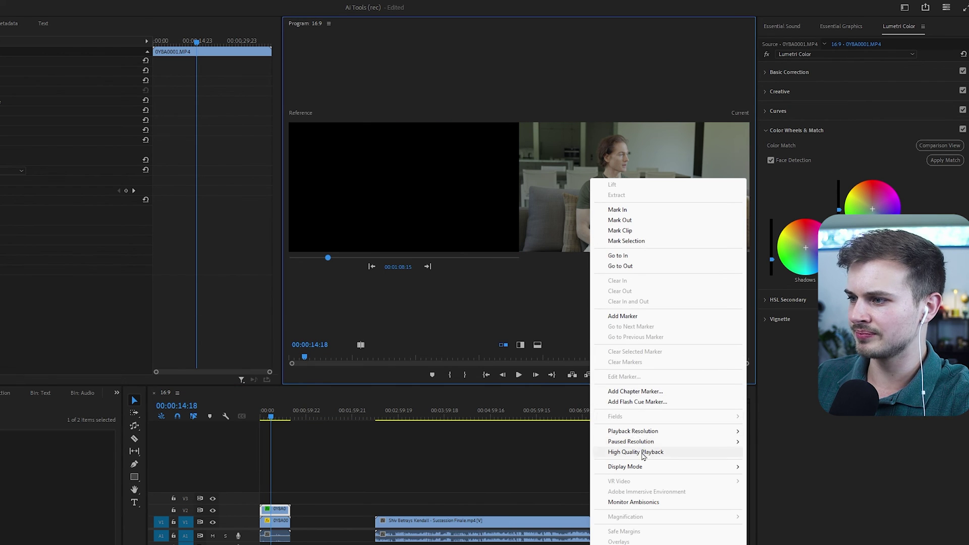
# Step: Enable High Quality Playback and review the matched clip at 00:00:25:20
pyautogui.click(636, 452)
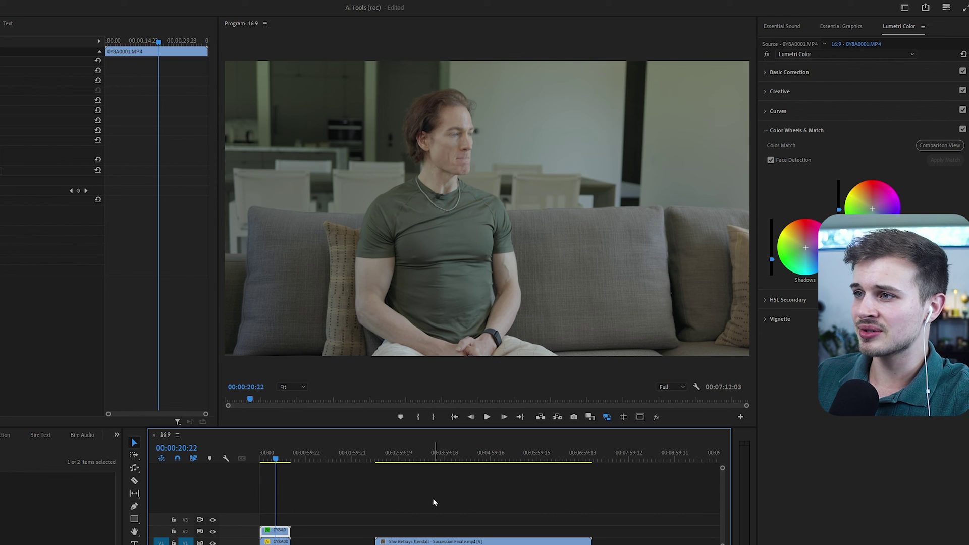
pyautogui.moveTo(277, 460); pyautogui.dragTo(282, 460)
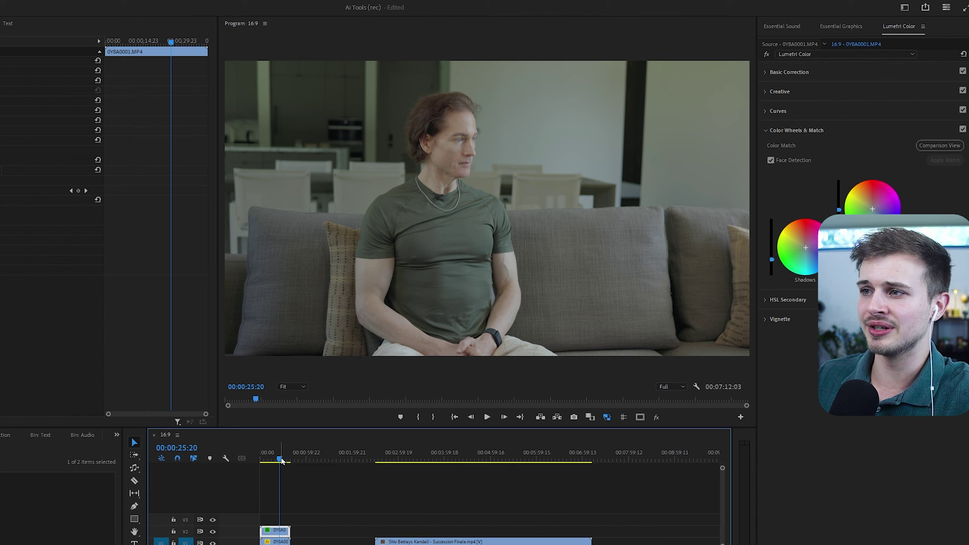